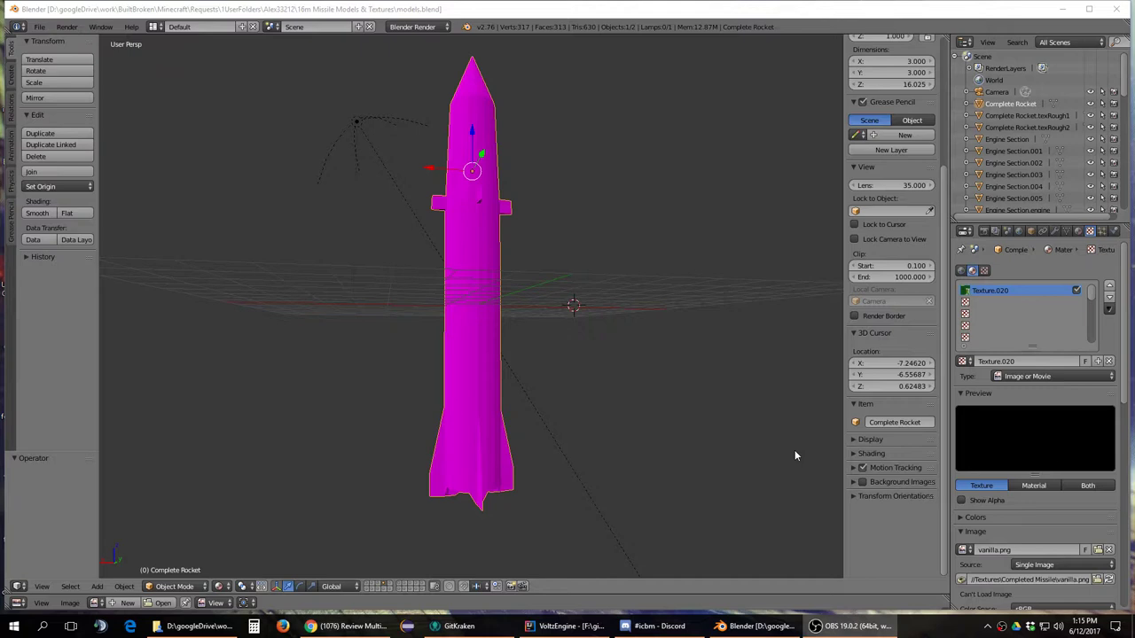
- Orbit the magenta rocket, then browse the engine-section, cylinder and tips-and-fins layers
middle_click_drag(386, 379, 476, 492)
middle_click_drag(421, 452, 302, 507)
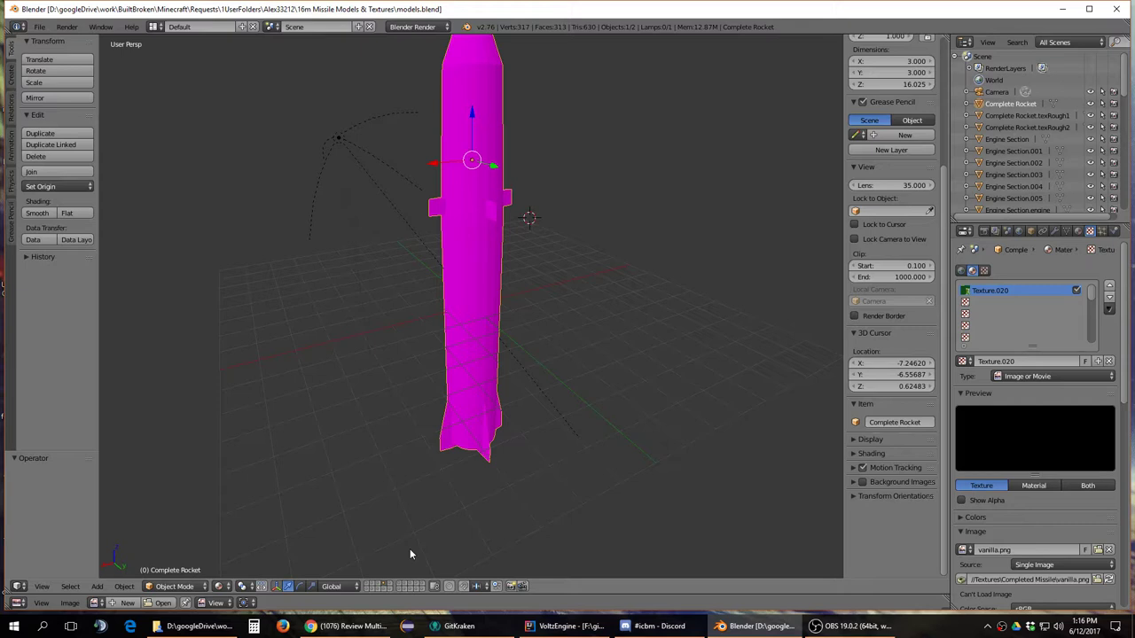
left_click(368, 587)
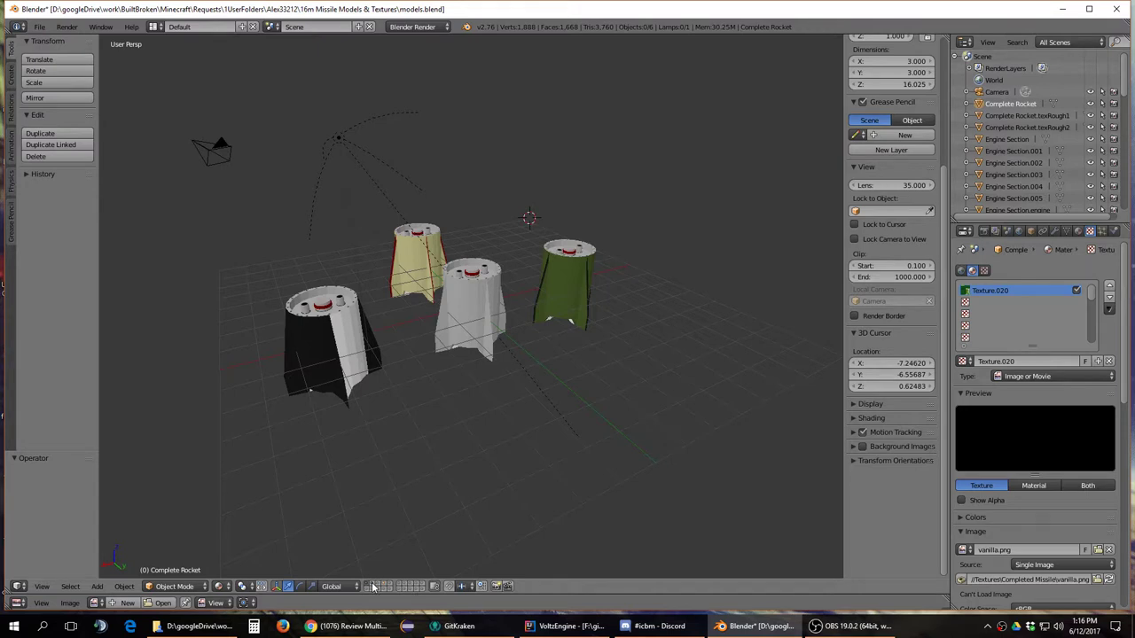
left_click(377, 587)
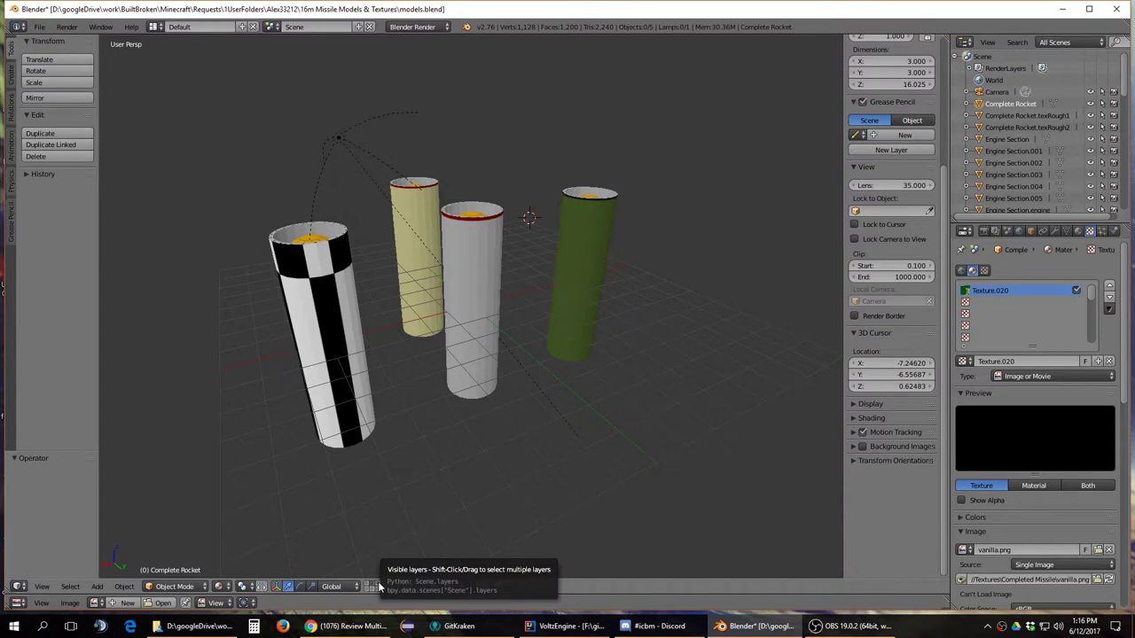
left_click(383, 587, "shift")
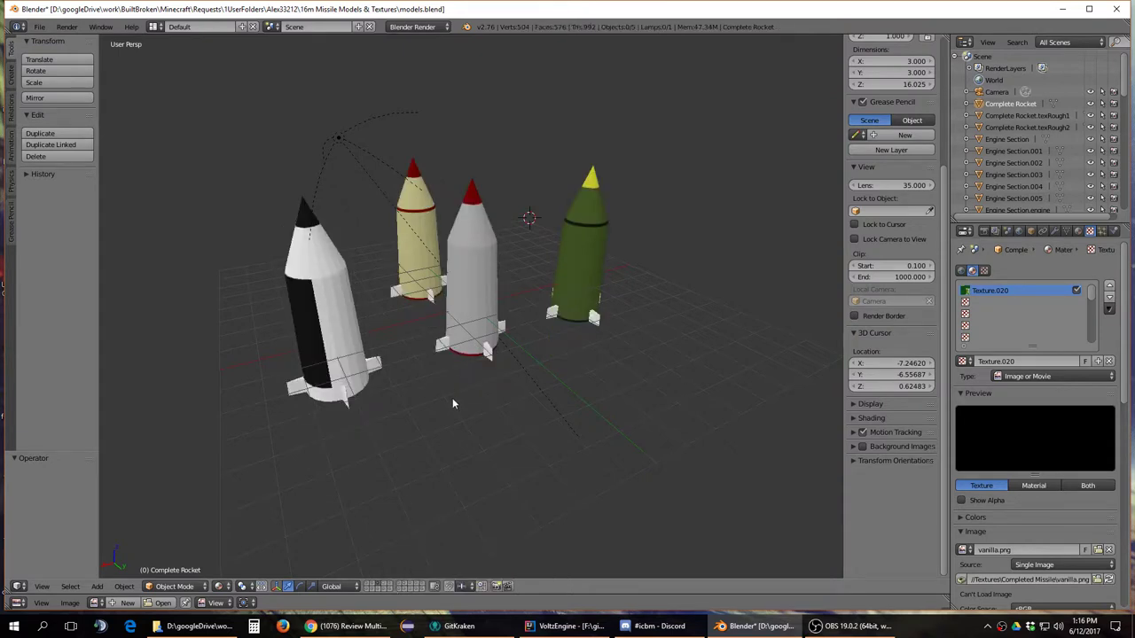
left_click(373, 587)
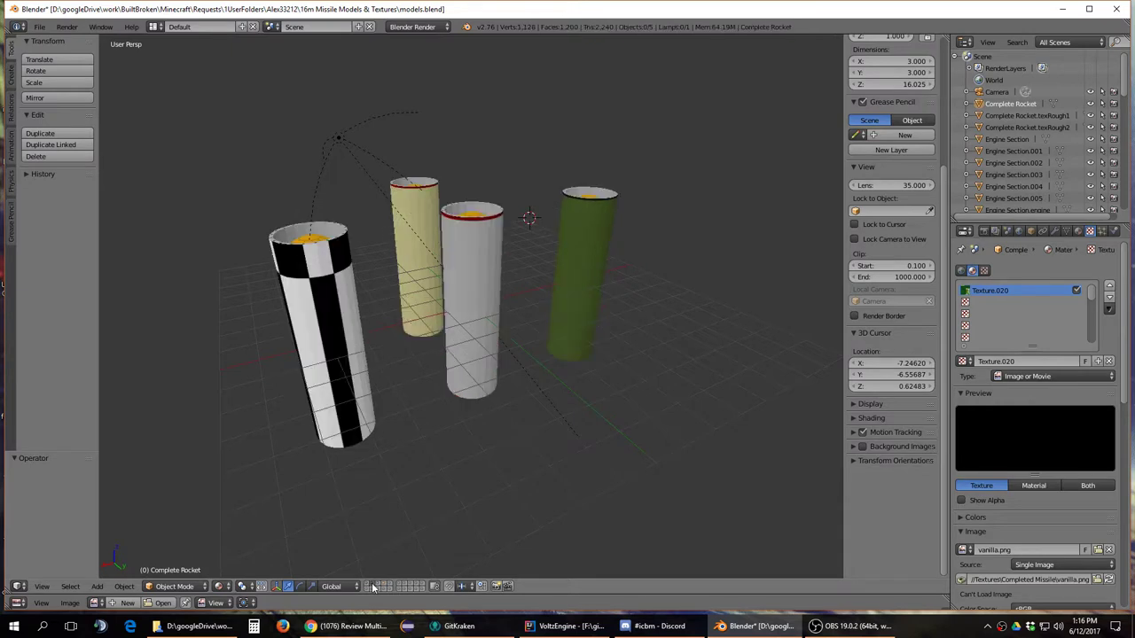
left_click(378, 587)
left_click(374, 587)
left_click(382, 587, "shift")
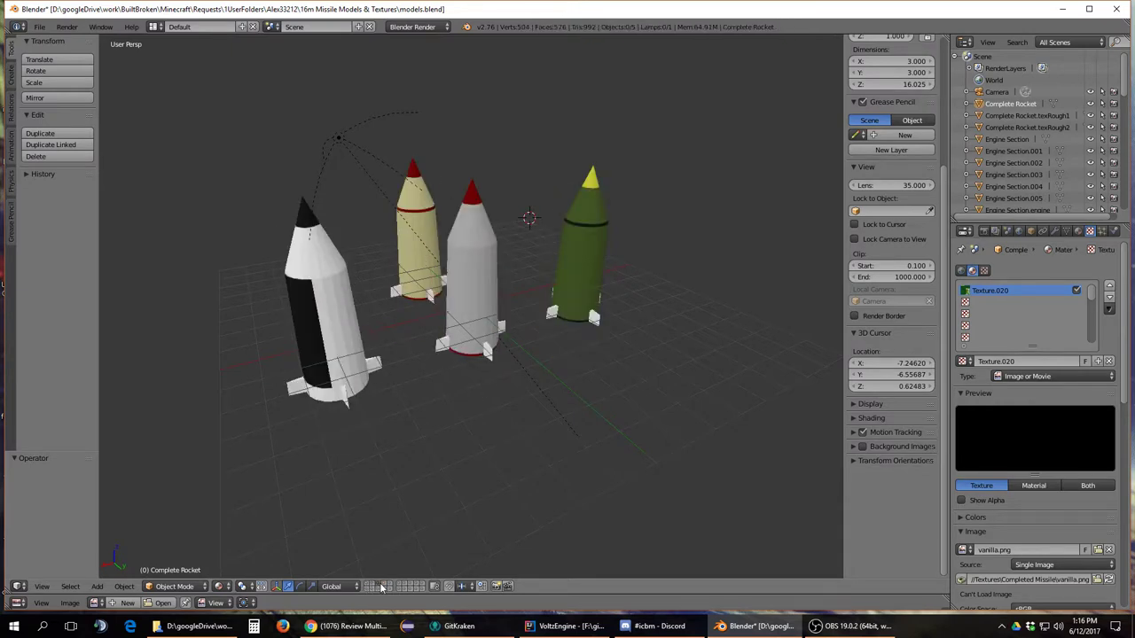
left_click(384, 587)
left_click(386, 588)
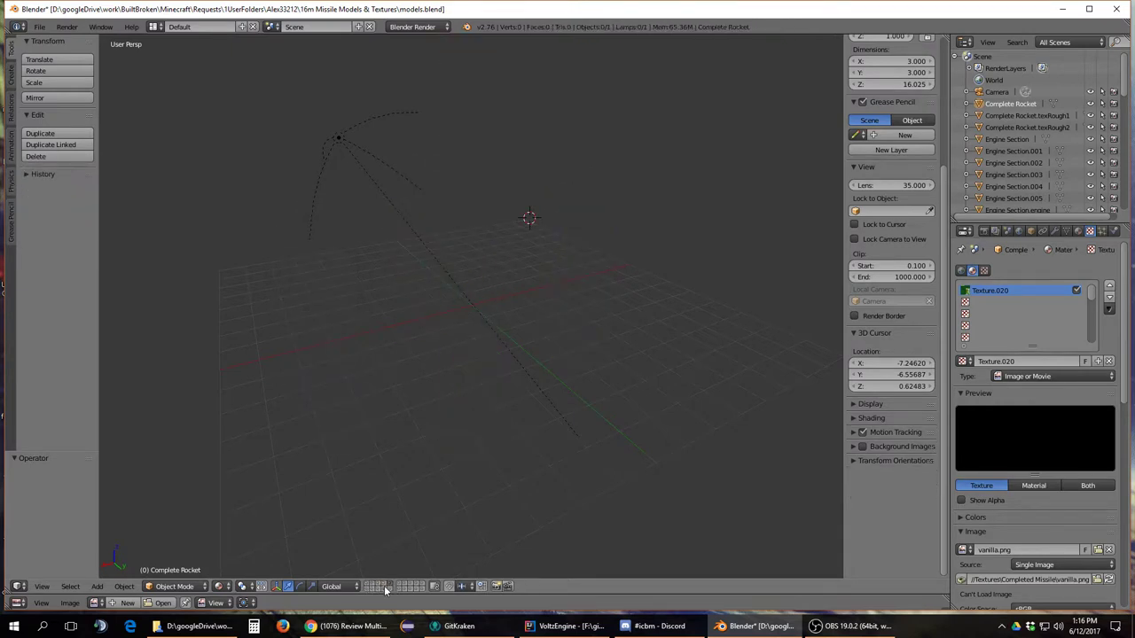
- Browse the finned section, caged yellow-core cylinder, olive rocket and black-and-white rocket layers
left_click(373, 591)
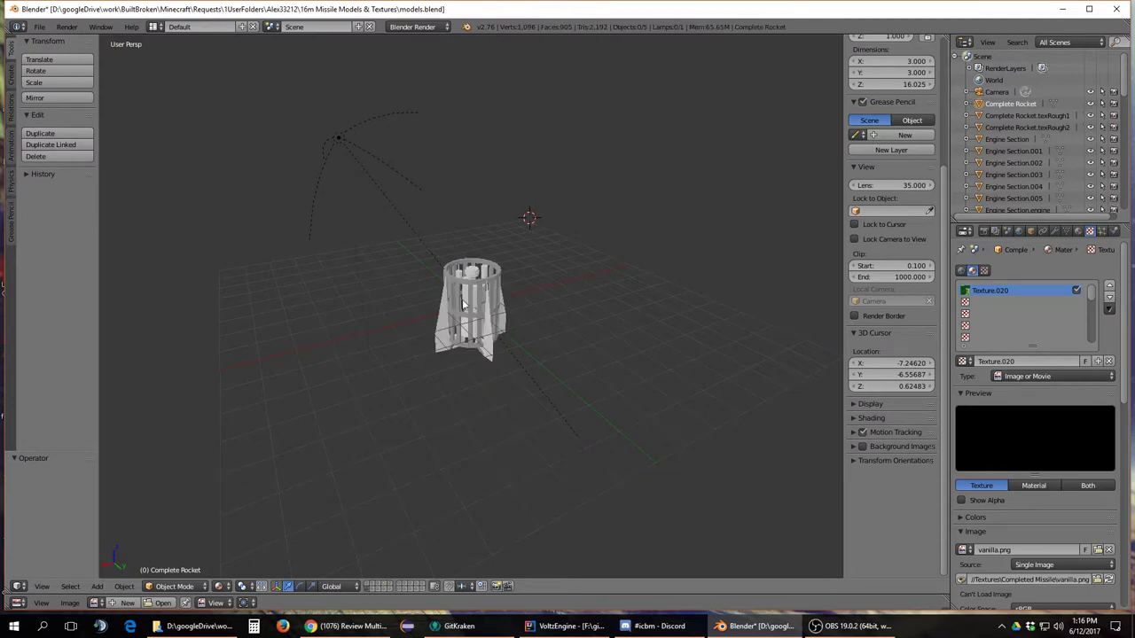
left_click(372, 590)
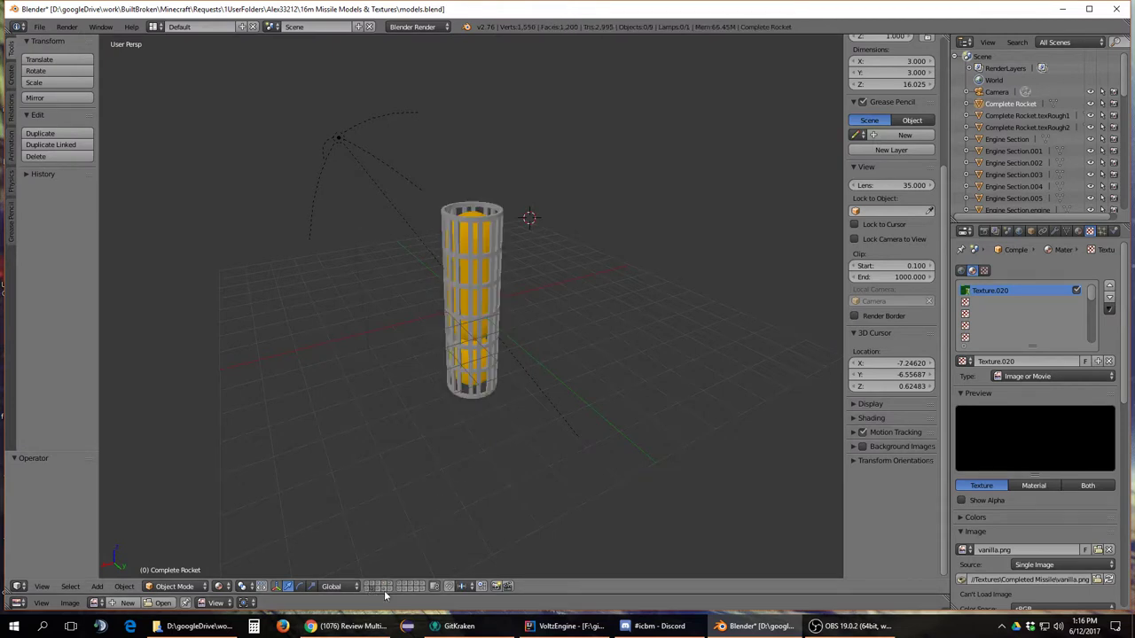
left_click(380, 591)
left_click(390, 590)
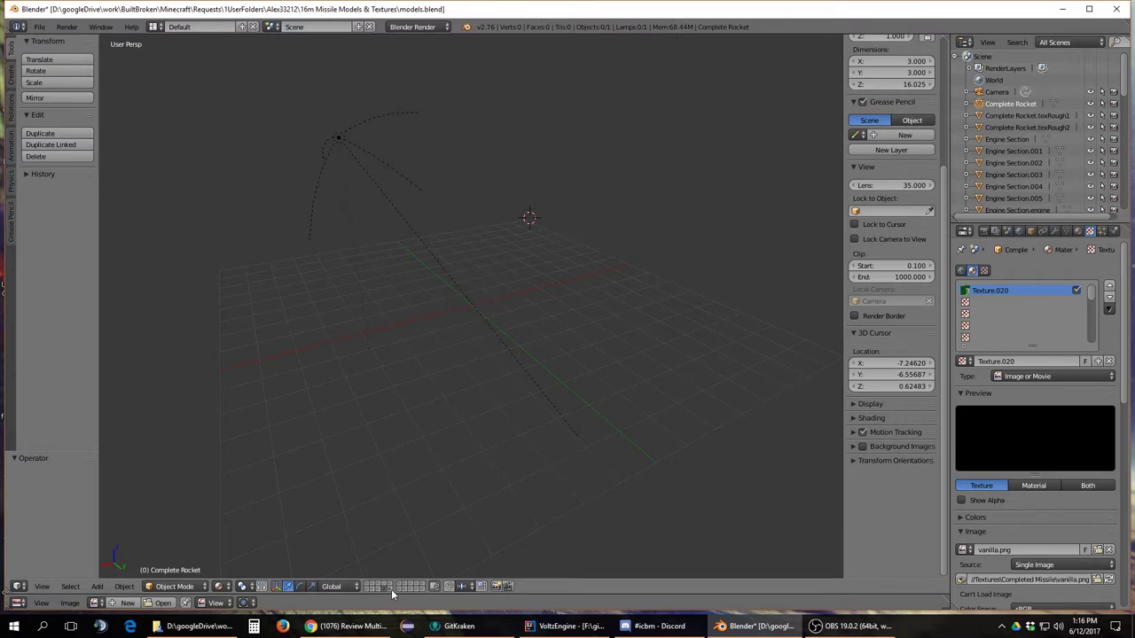
left_click(399, 590)
left_click(407, 587)
left_click(414, 587)
left_click(399, 588)
- Cycle between the four textured rockets and the magenta rocket, ending on the caged engine section
middle_click_drag(485, 276, 485, 279)
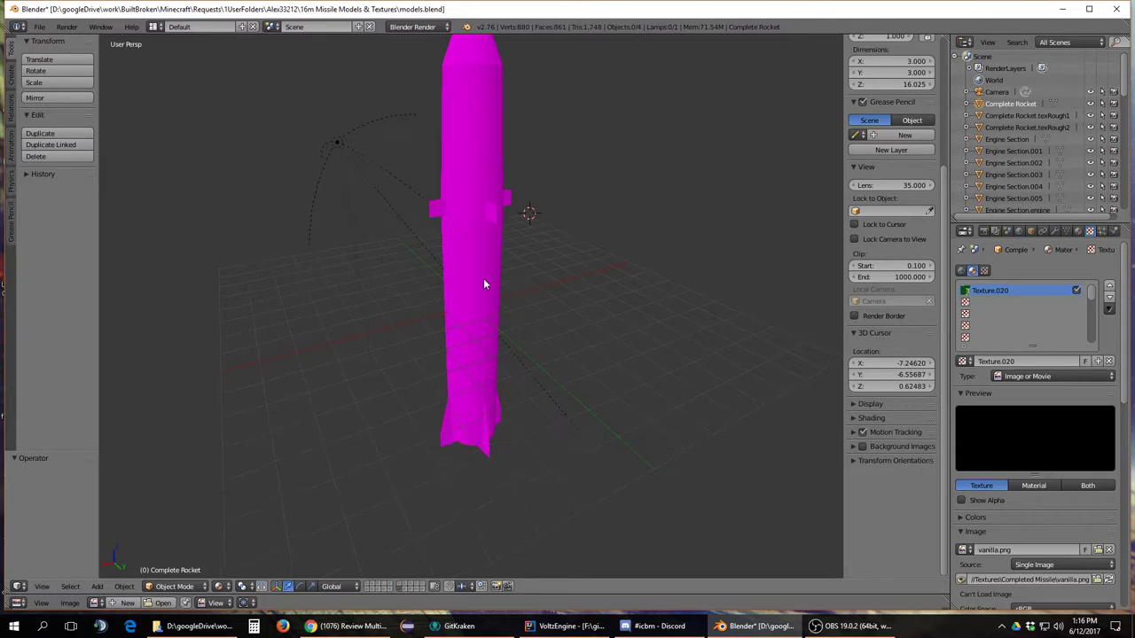
left_click(373, 587)
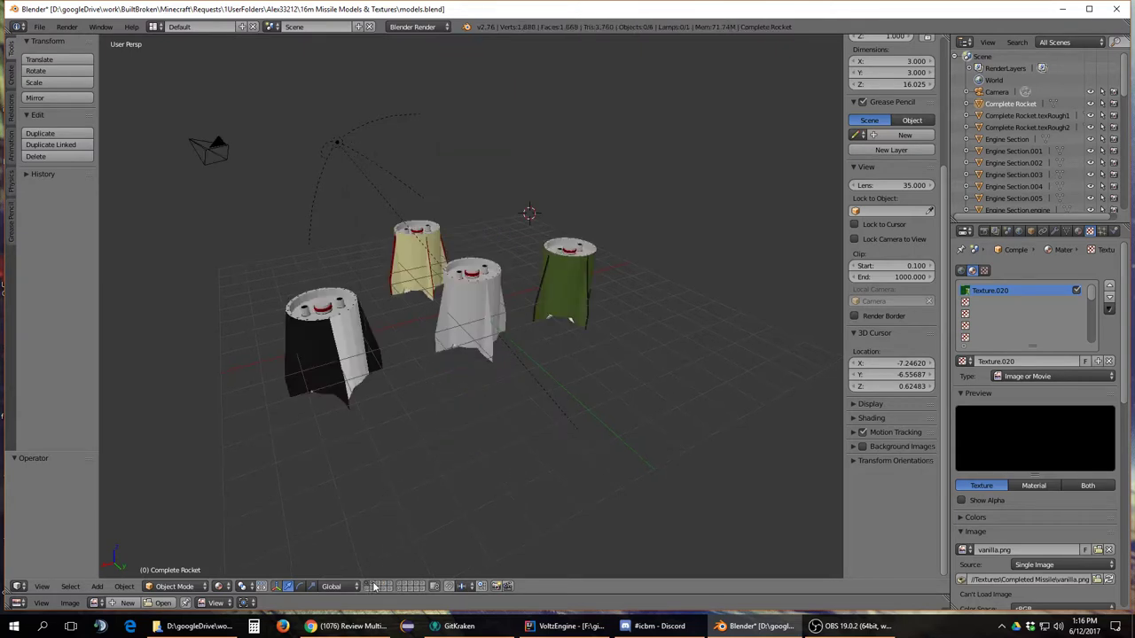
left_click(378, 587)
left_click(383, 587)
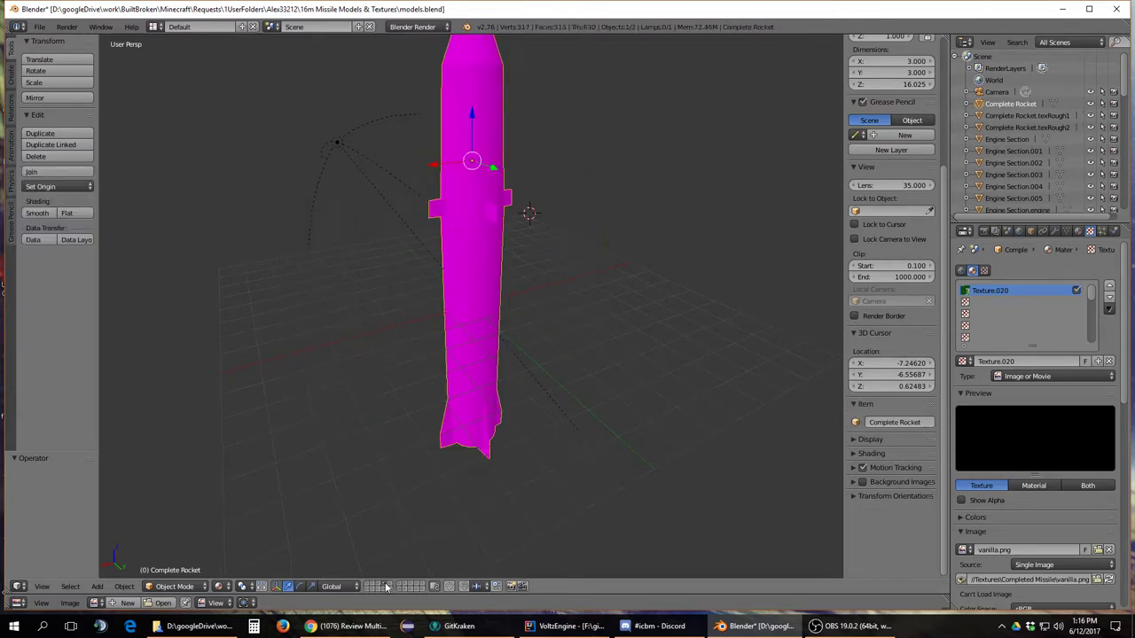
left_click(383, 587)
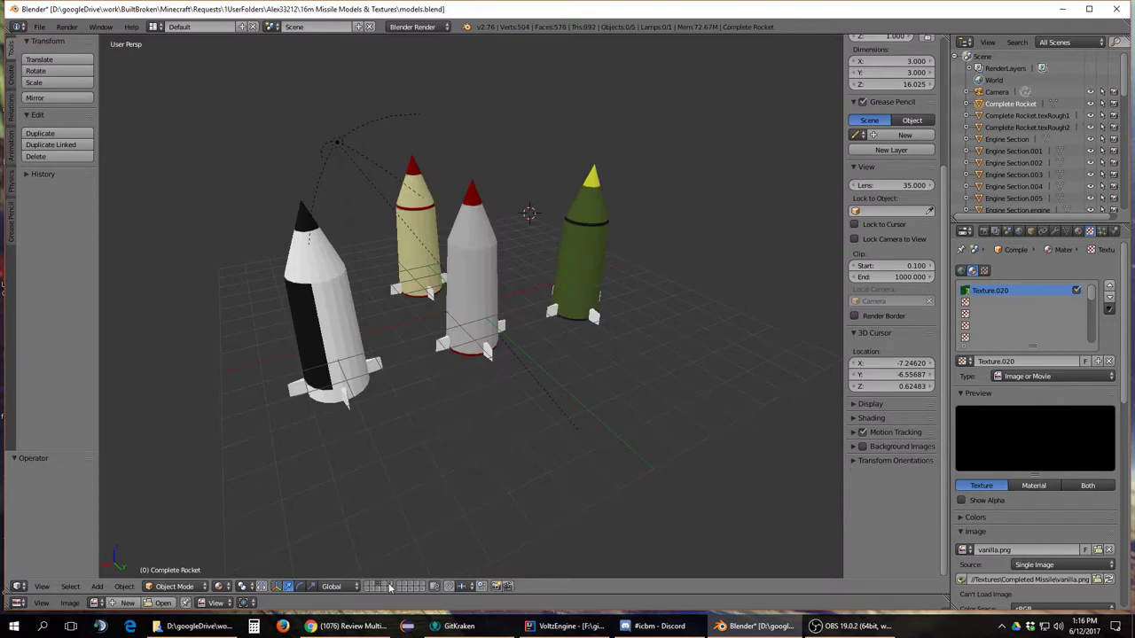
left_click(385, 587)
left_click(388, 587)
left_click(384, 587)
left_click(379, 587)
left_click(369, 587)
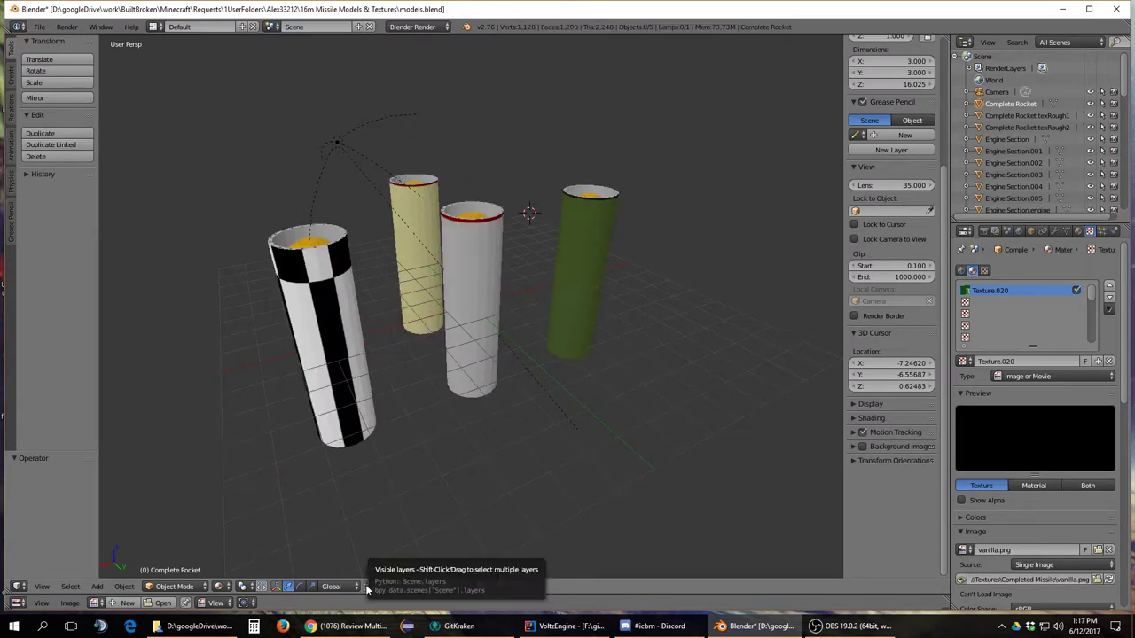
left_click(368, 587)
left_click(368, 590)
right_click(467, 289)
scroll(467, 289, "up", 1)
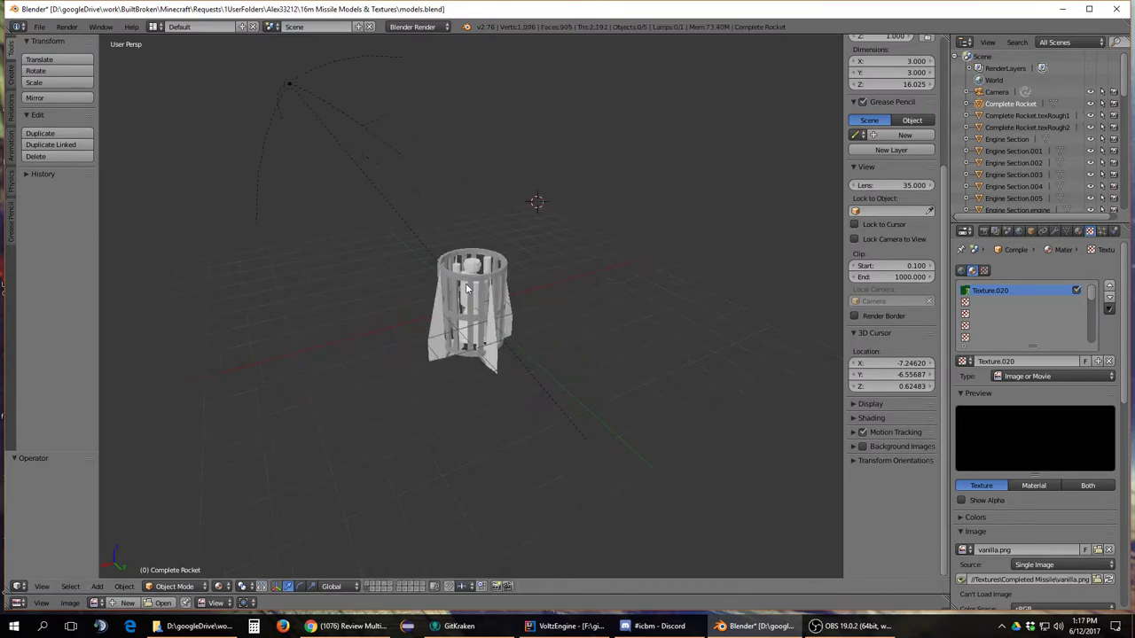
left_click_drag(495, 326, 568, 386)
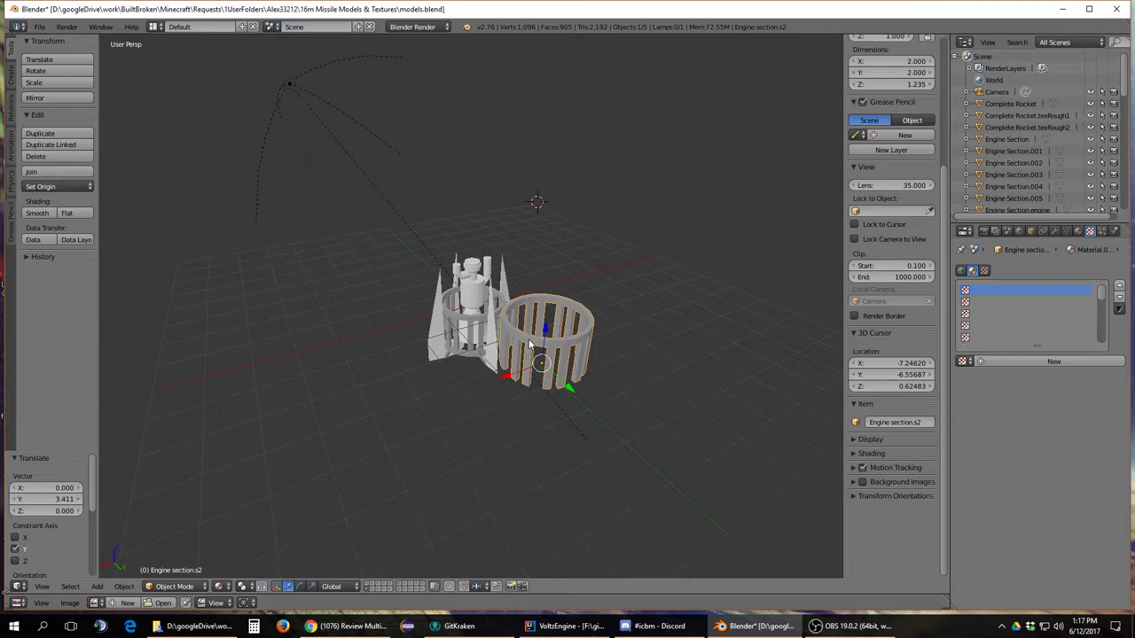
key("ctrl+z")
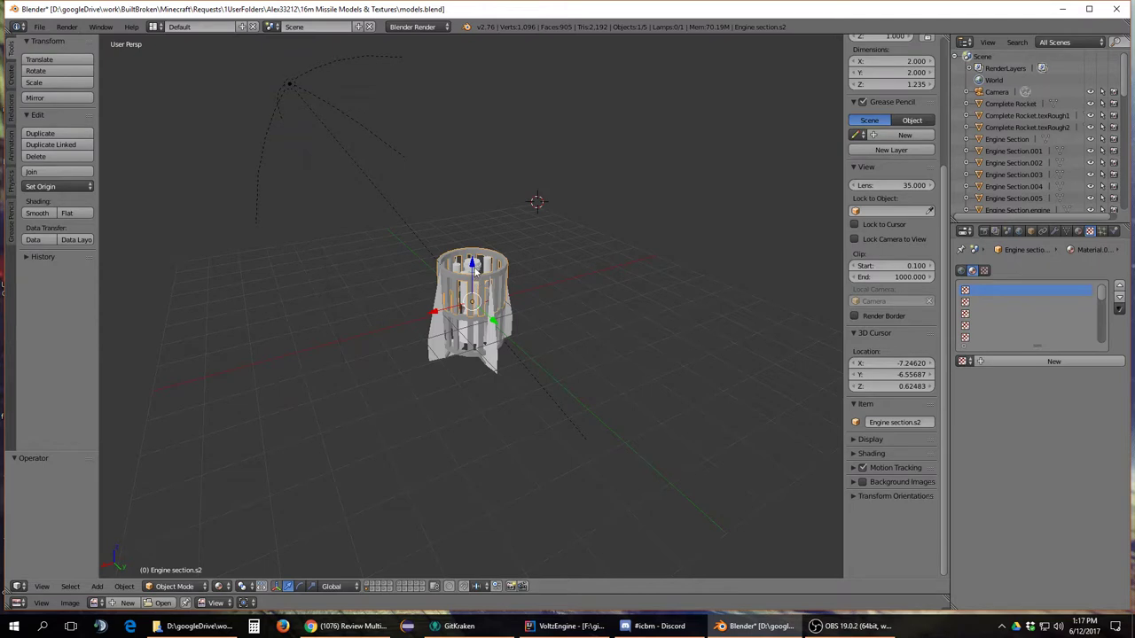
left_click_drag(472, 263, 466, 201)
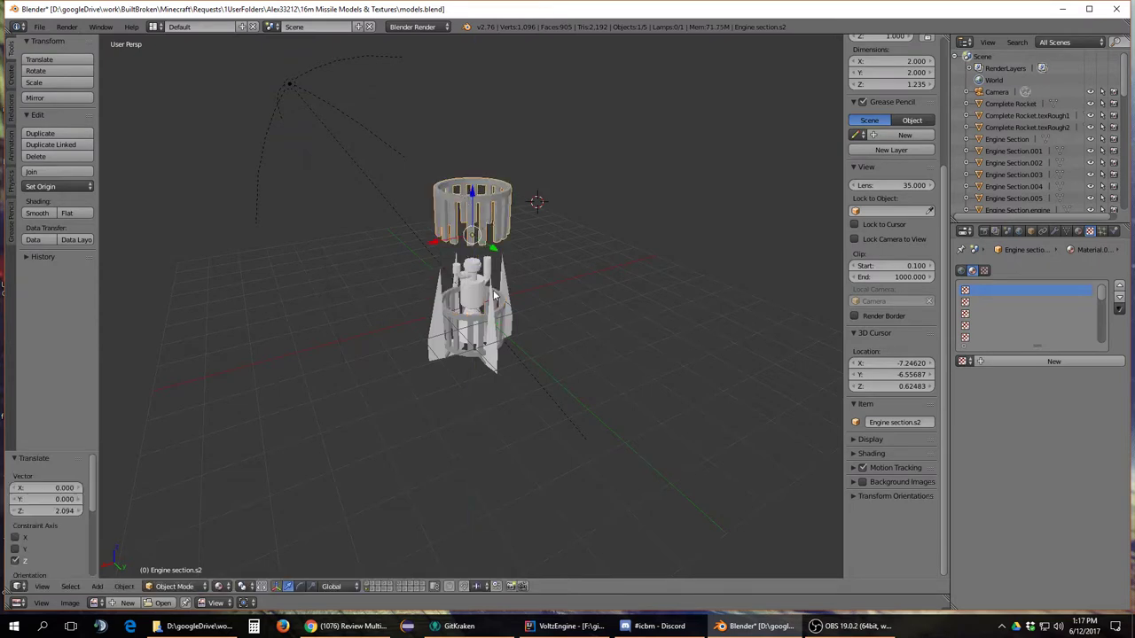
key("ctrl+z")
middle_click_drag(484, 223, 469, 297)
right_click(468, 292)
right_click(470, 294)
middle_click_drag(567, 337, 430, 418)
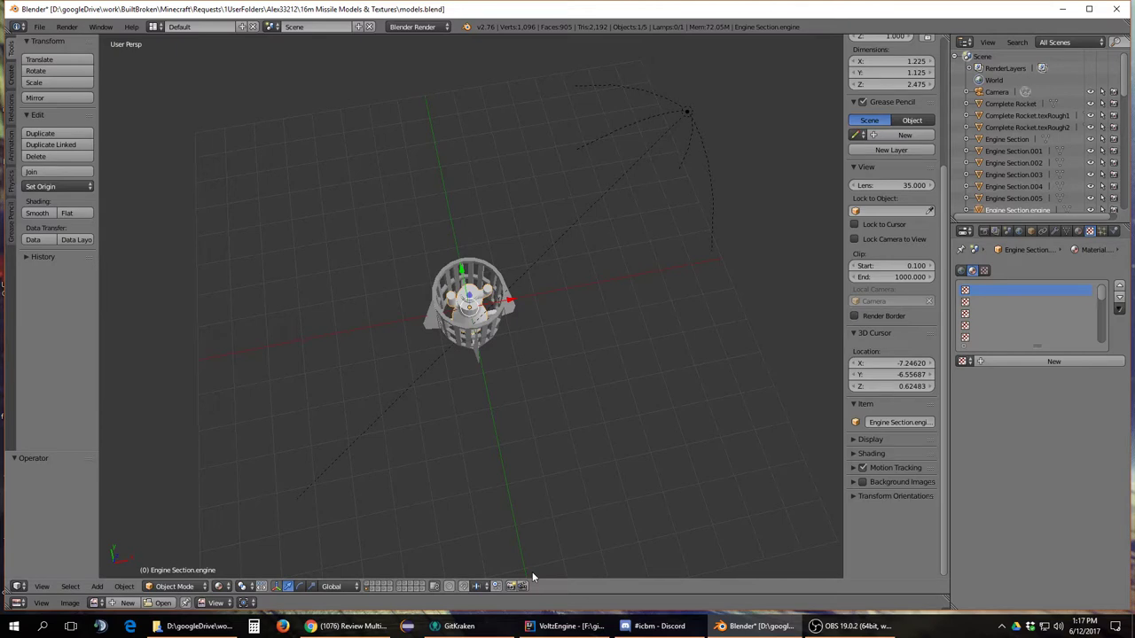
- Show the caged cylinder with its yellow core and view it from the side and below
left_click(372, 590)
middle_click_drag(488, 492, 480, 406)
scroll(481, 406, "up", 1)
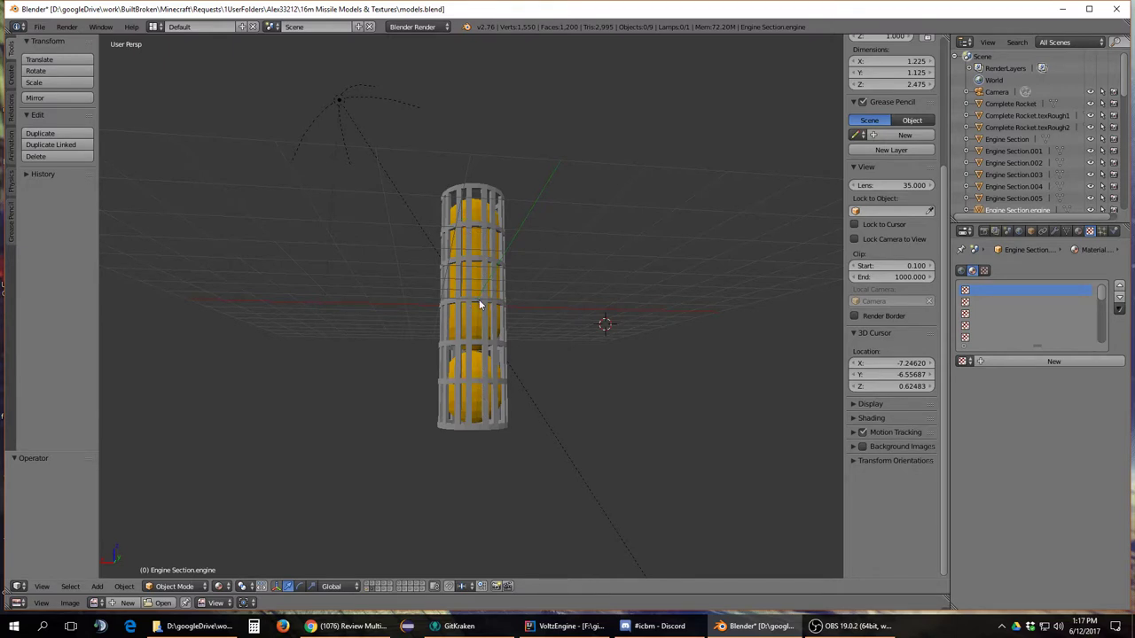
middle_click_drag(479, 299, 543, 357)
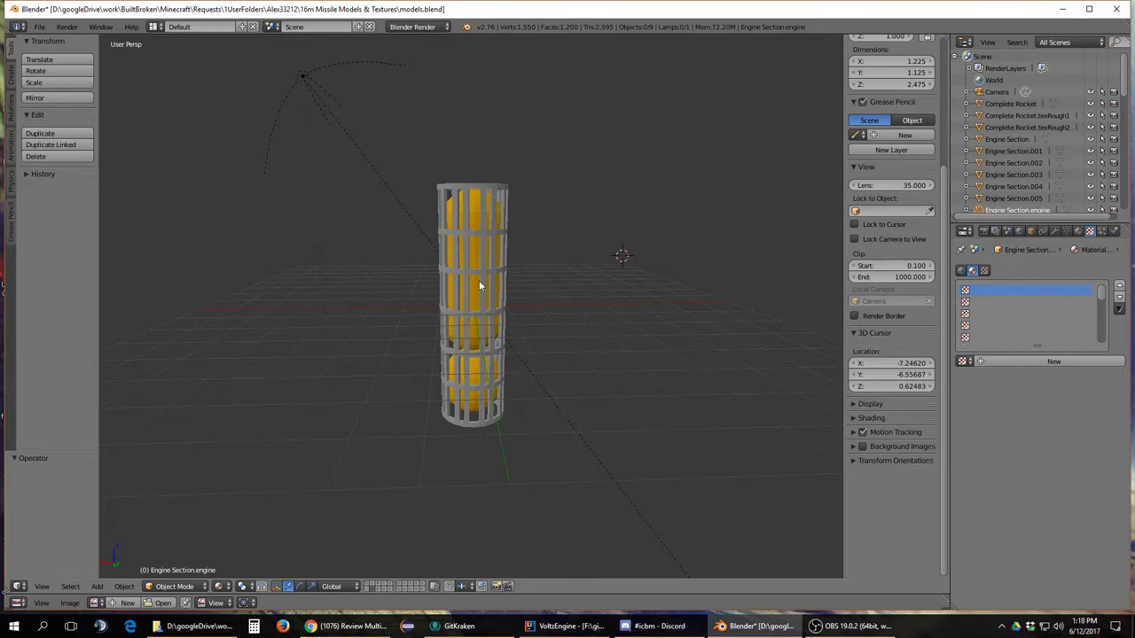
- Show the grey rocket layer and inspect its Payload Section.s2 and s3 parts
left_click(379, 591)
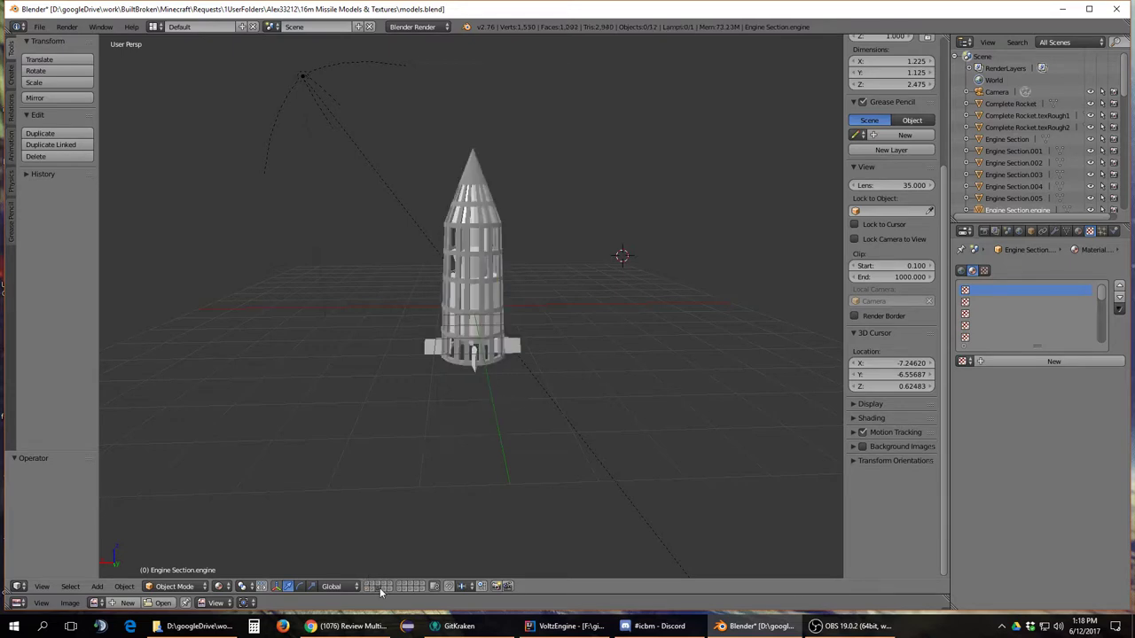
middle_click_drag(410, 275, 519, 354)
right_click(507, 347)
right_click(500, 307)
right_click(500, 303)
right_click(502, 302)
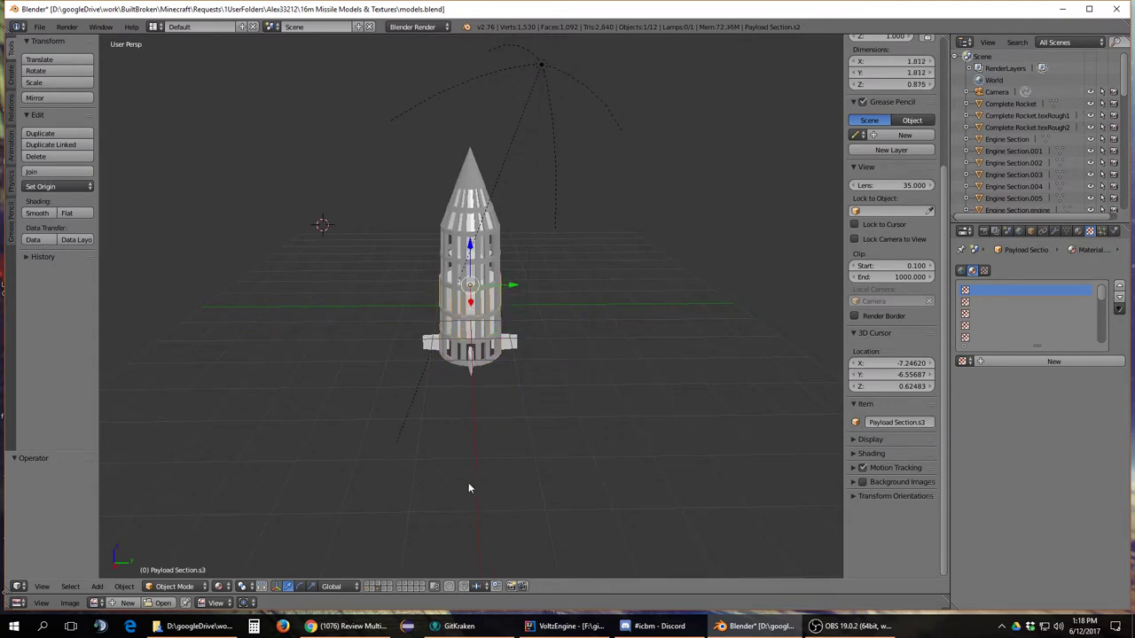
- Isolate the fuel cylinder and inspect Fuel Section Airframe rings s1–s6 and the inner tank
left_click(374, 588)
right_click(490, 200)
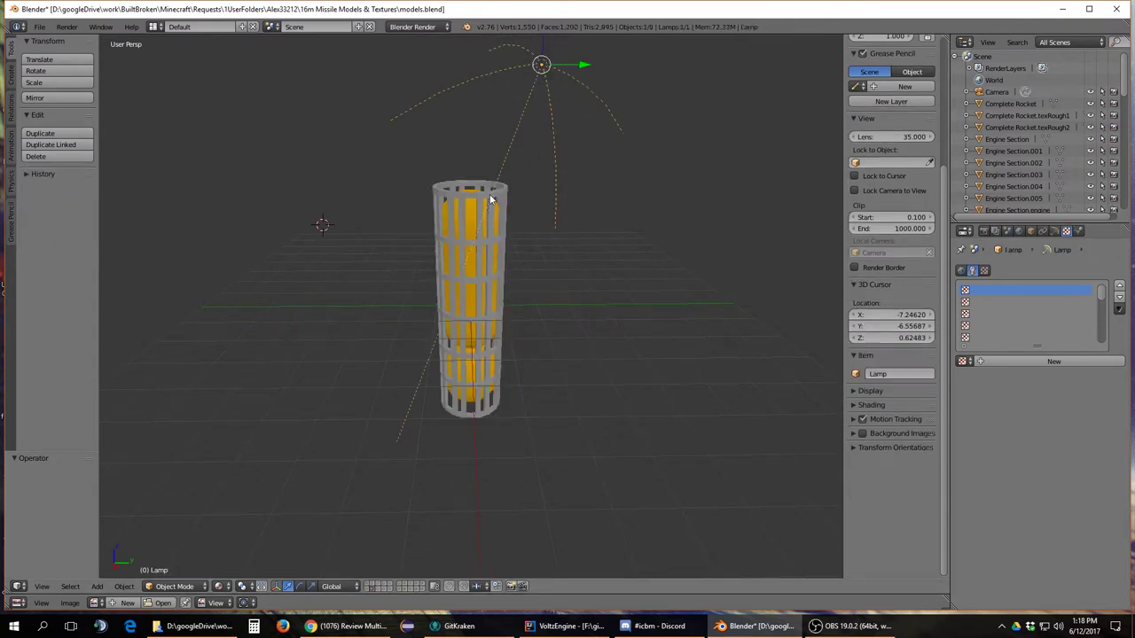
right_click(491, 199)
right_click(491, 244)
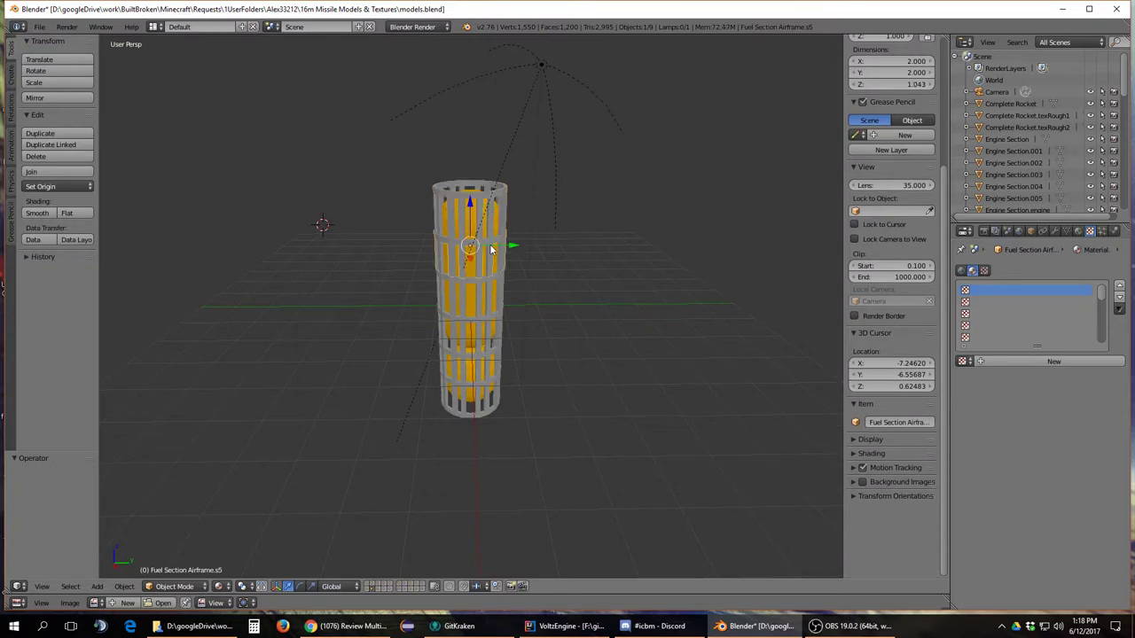
right_click(492, 296)
right_click(488, 328)
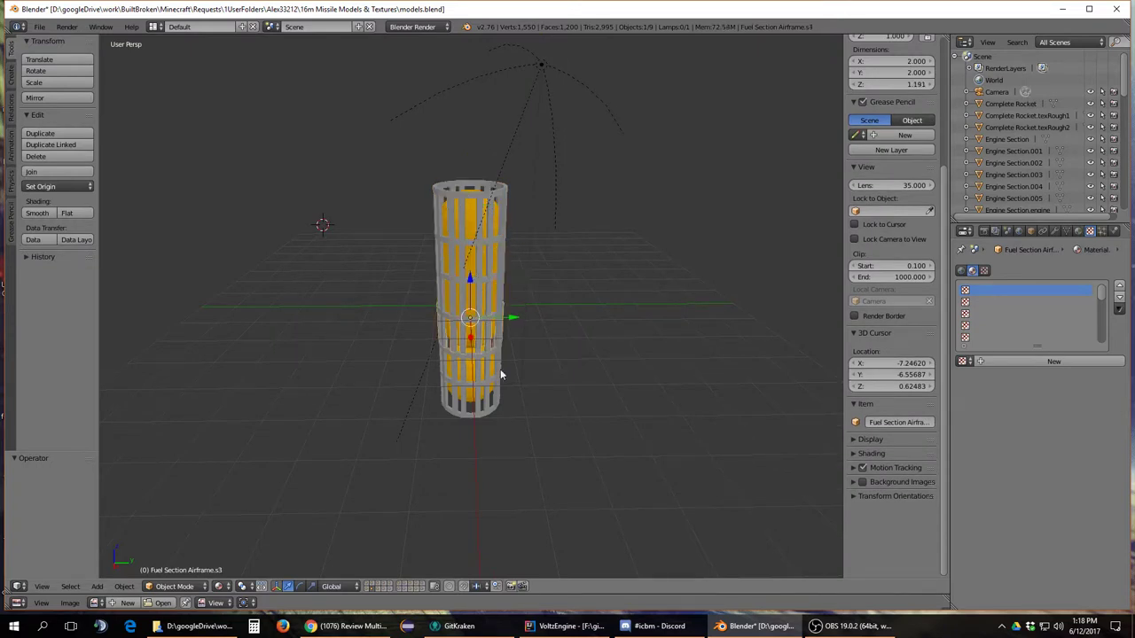
right_click(486, 360)
right_click(486, 387)
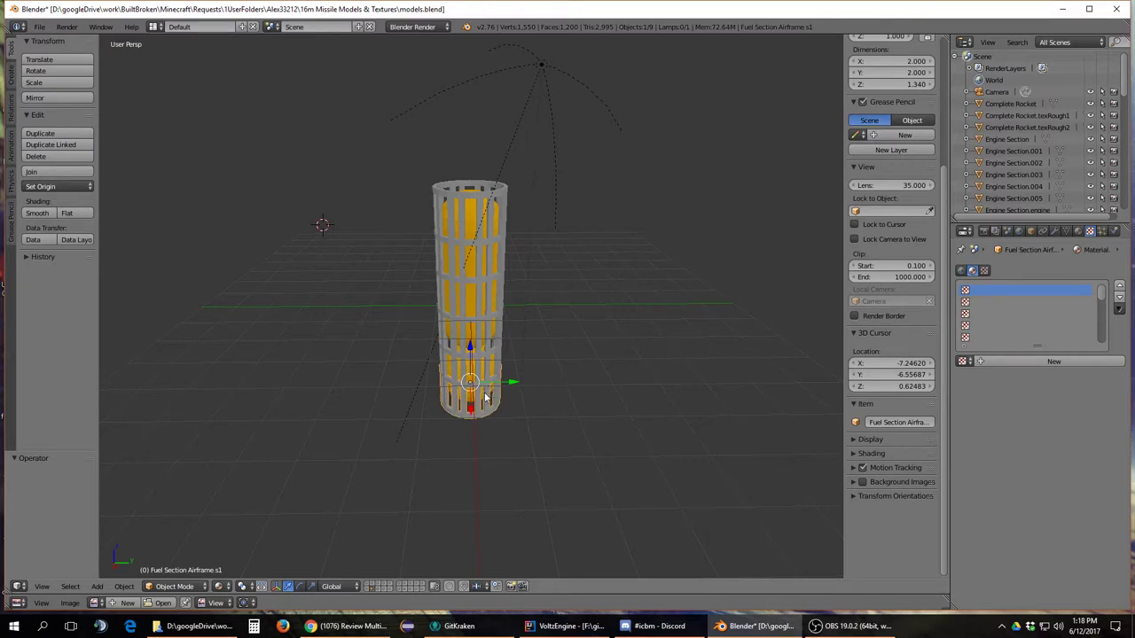
right_click(451, 197)
right_click(450, 198)
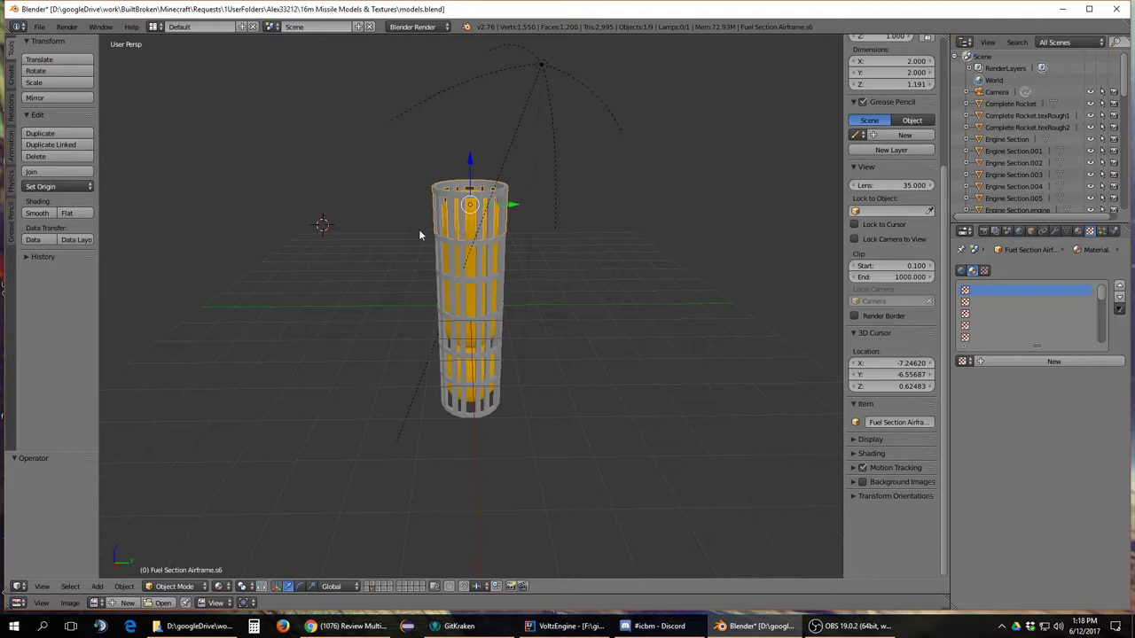
middle_click_drag(420, 237, 524, 314)
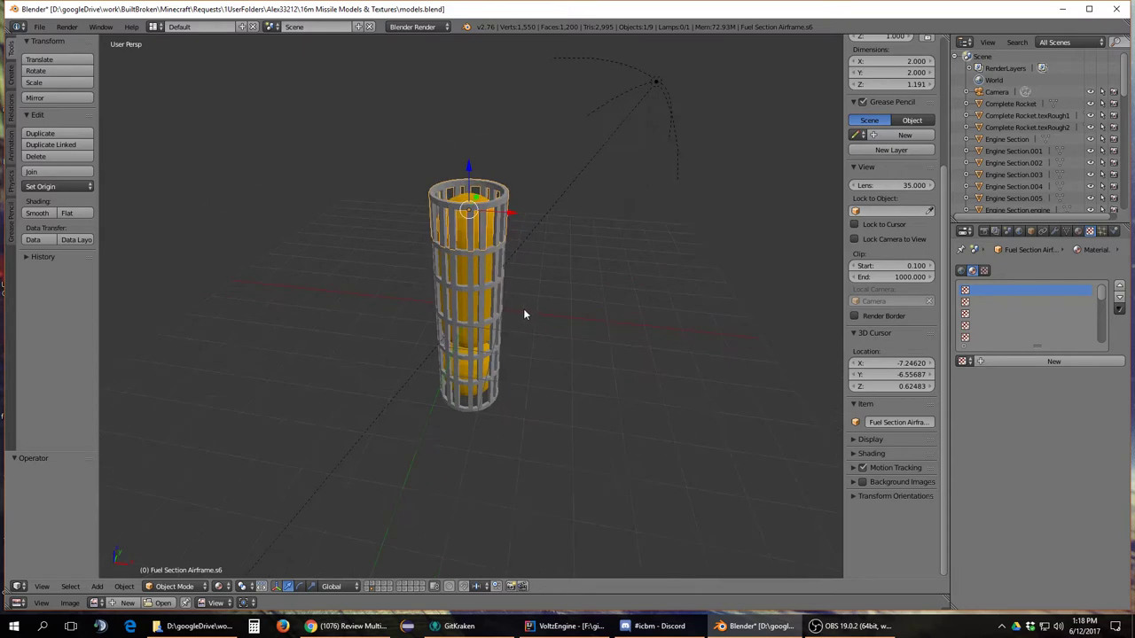
- Show the full rocket and inspect its Payload Section rings s2, s3, s5 and s6
left_click(379, 588)
right_click(478, 182)
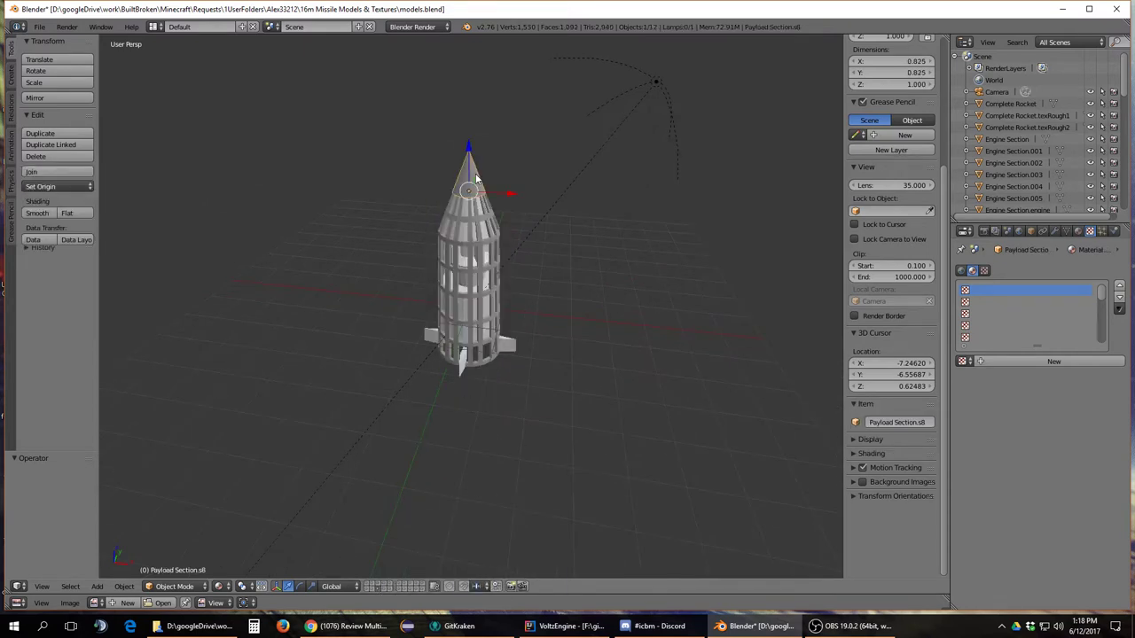
right_click(477, 216)
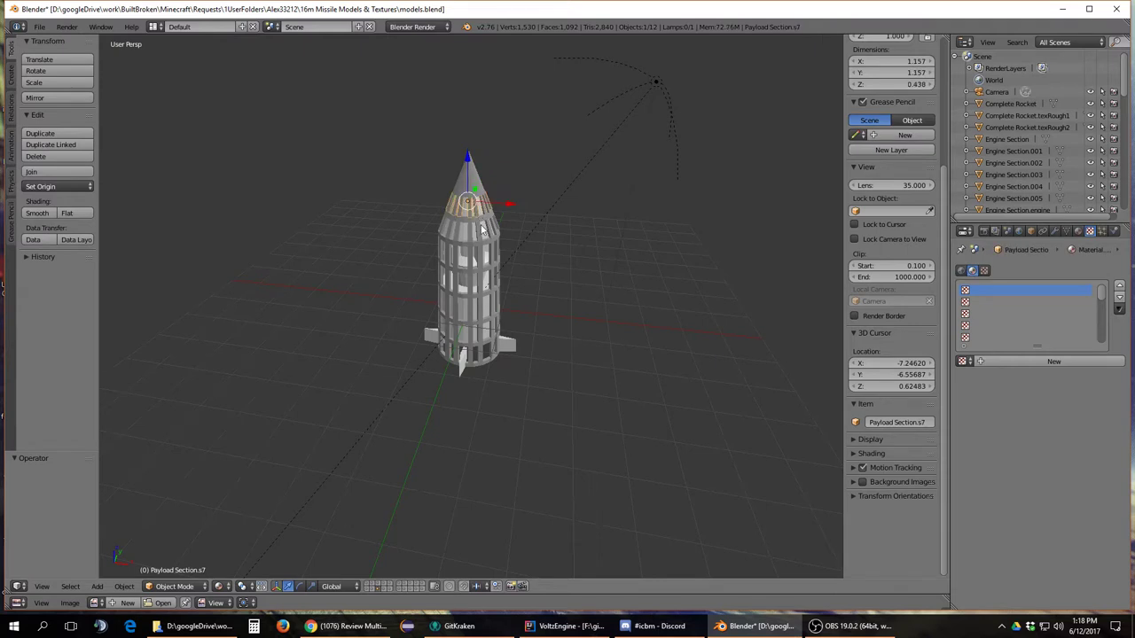
right_click(479, 224)
right_click(479, 224)
middle_click_drag(584, 278, 472, 257)
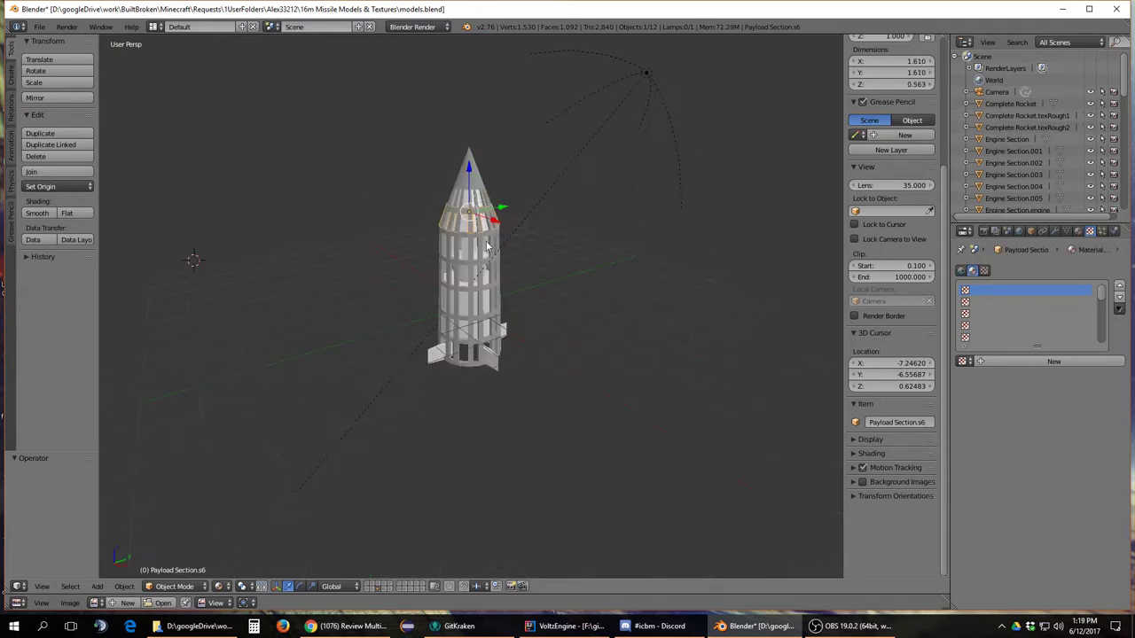
right_click(473, 257)
right_click(474, 271)
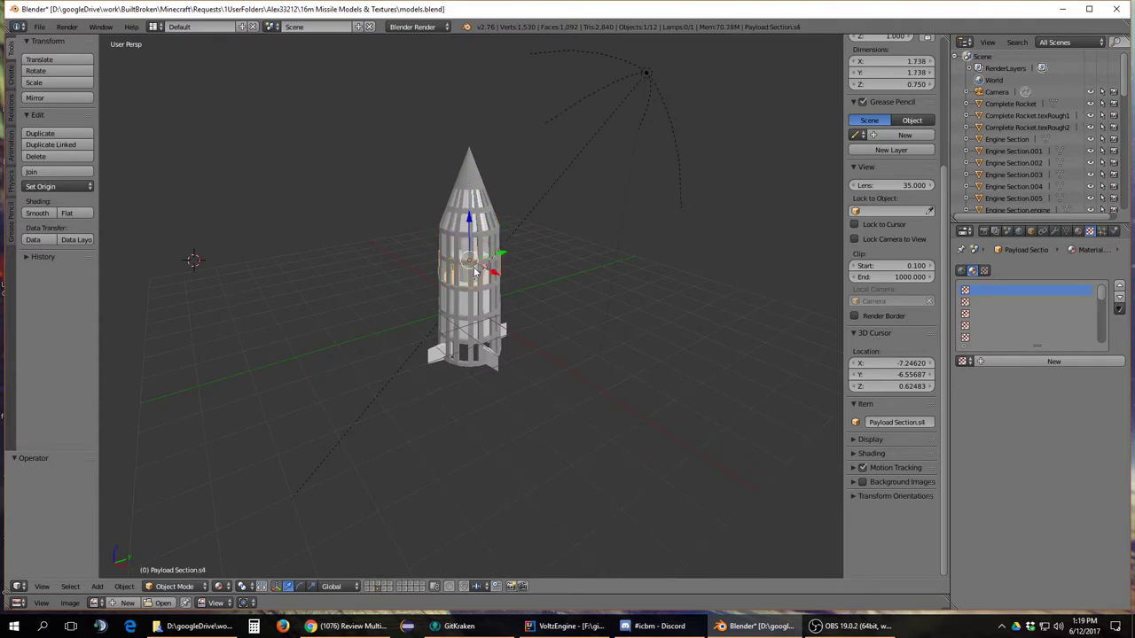
right_click(472, 299)
scroll(535, 306, "up", 3)
right_click(517, 293)
middle_click_drag(337, 443, 476, 414)
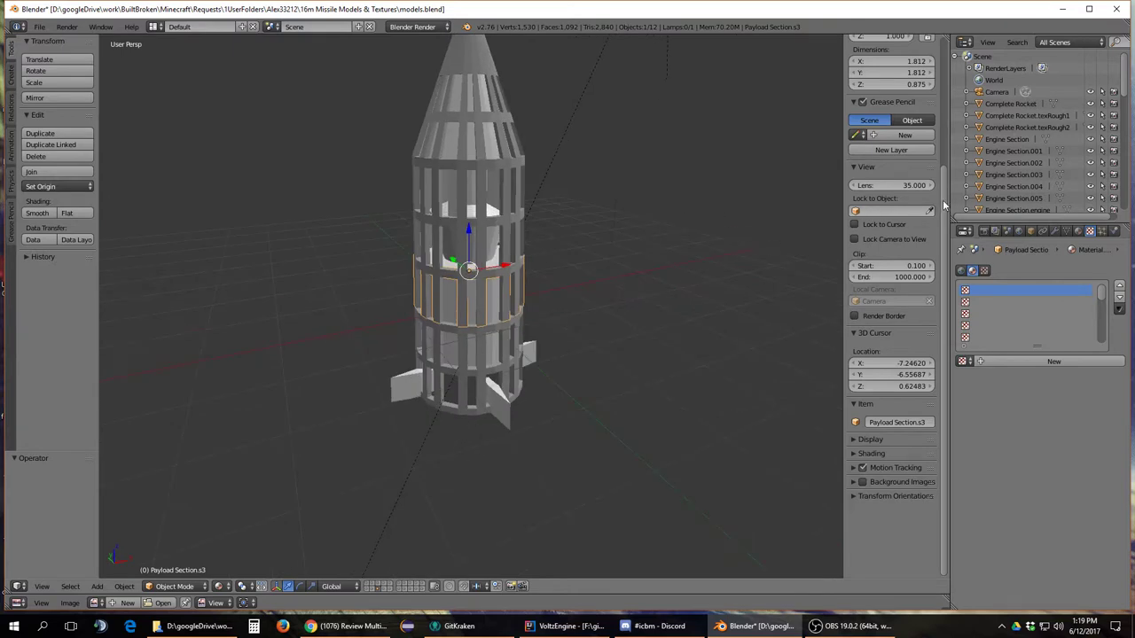
right_click(459, 158)
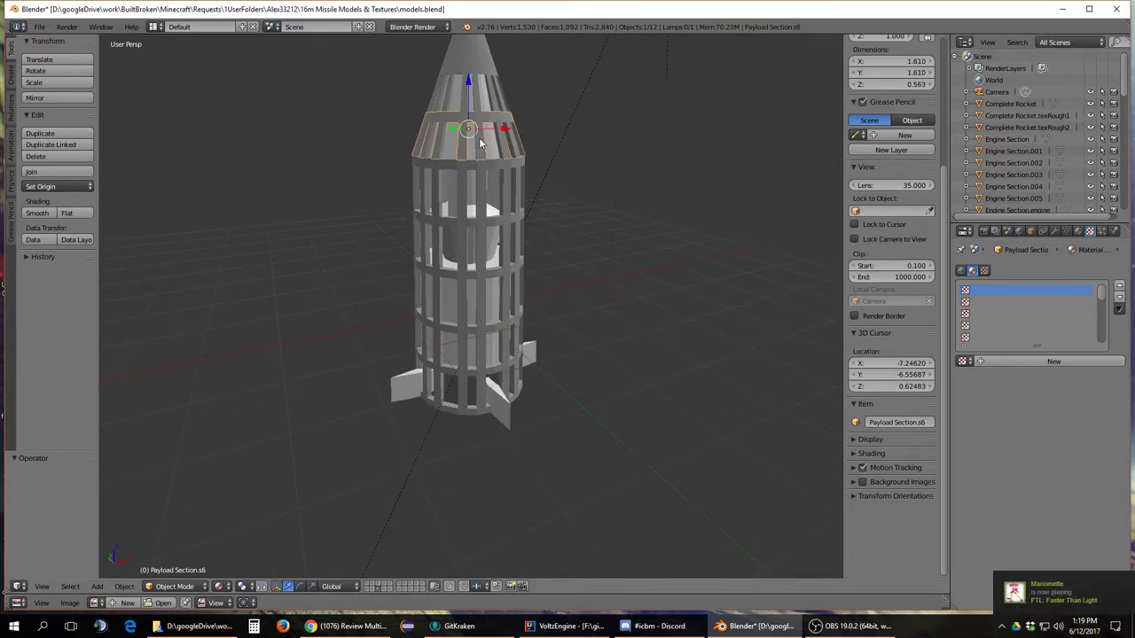
mouse_move(541, 205)
middle_mouse_down()
mouse_move(600, 178)
mouse_move(572, 238)
mouse_move(486, 137)
middle_mouse_up()
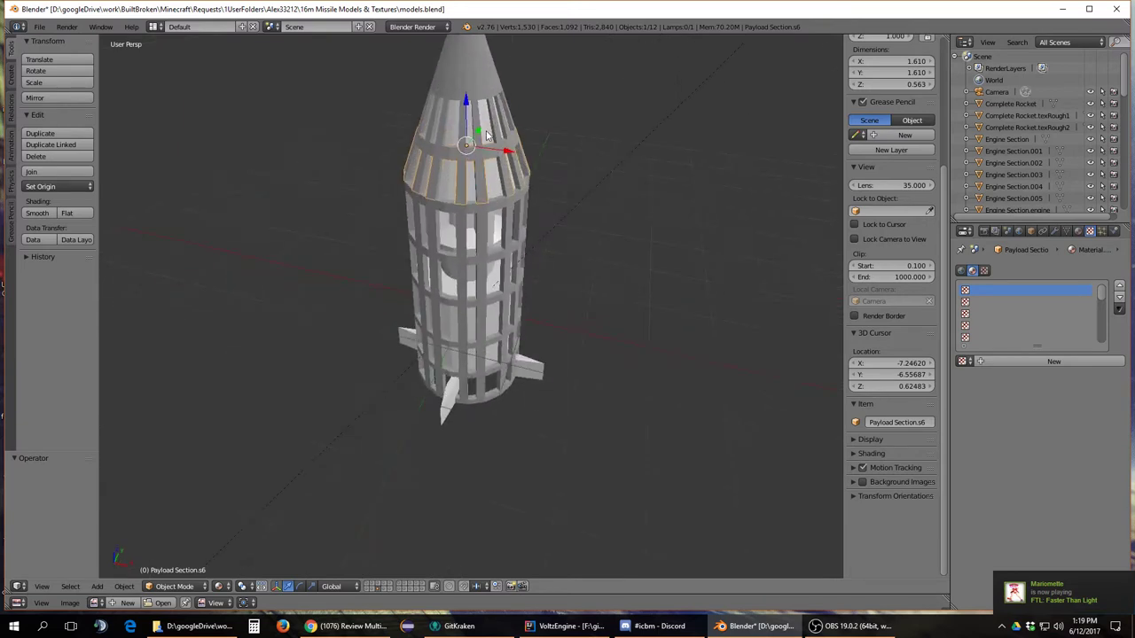
- Move the warhead nose cone 1.745 along X and place the 3D cursor at the tip
right_click(487, 130)
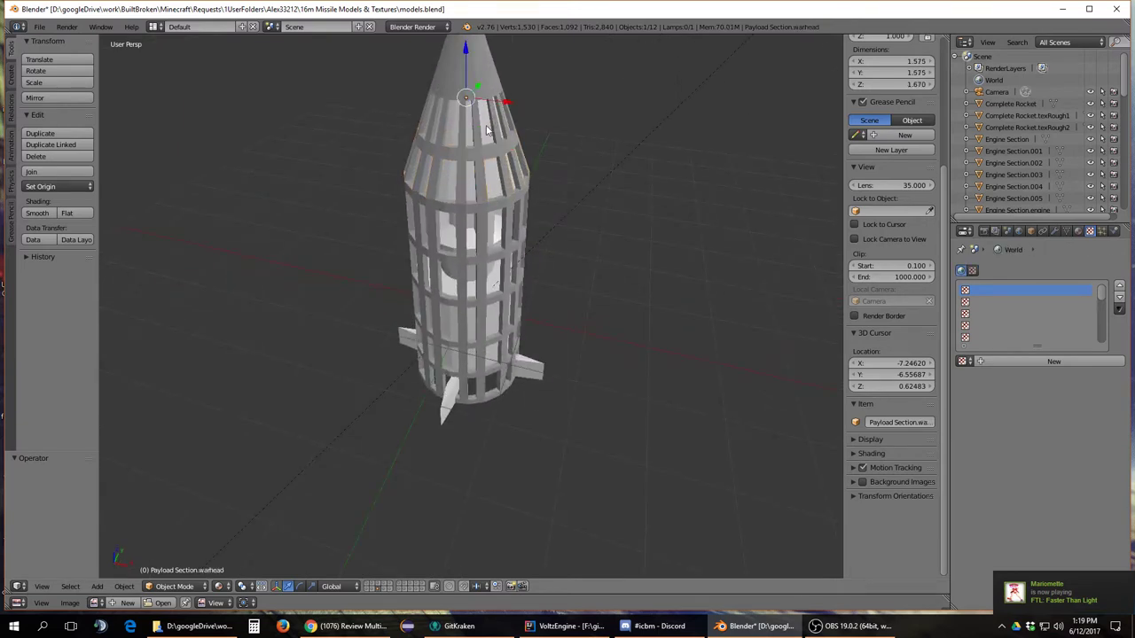
left_click_drag(506, 100, 671, 117)
scroll(611, 192, "down", 3)
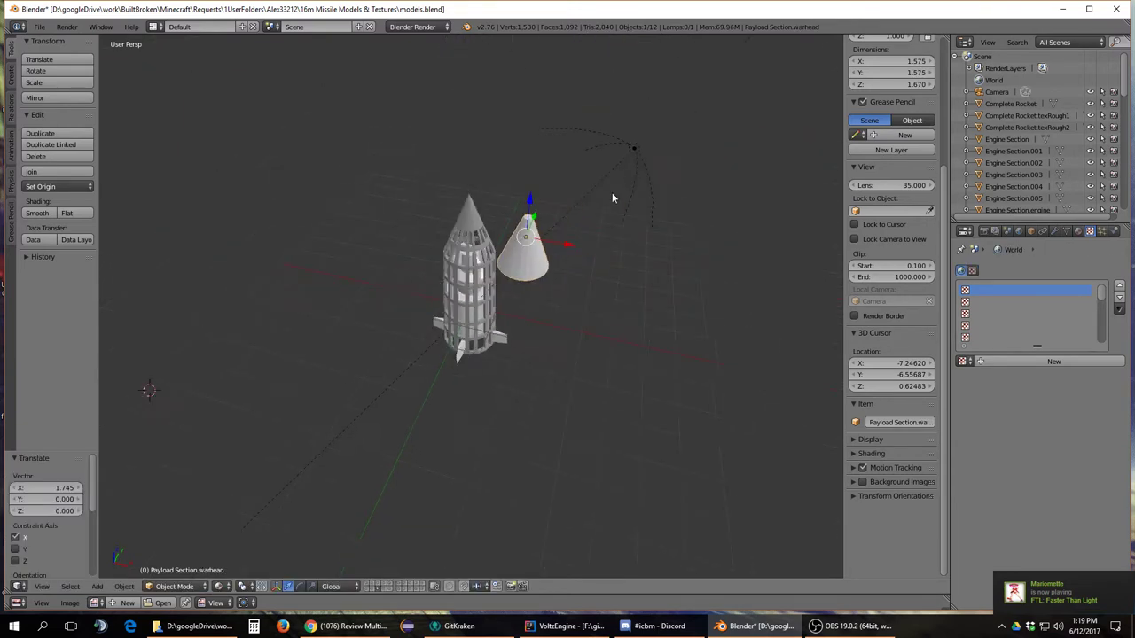
scroll(610, 196, "up", 1)
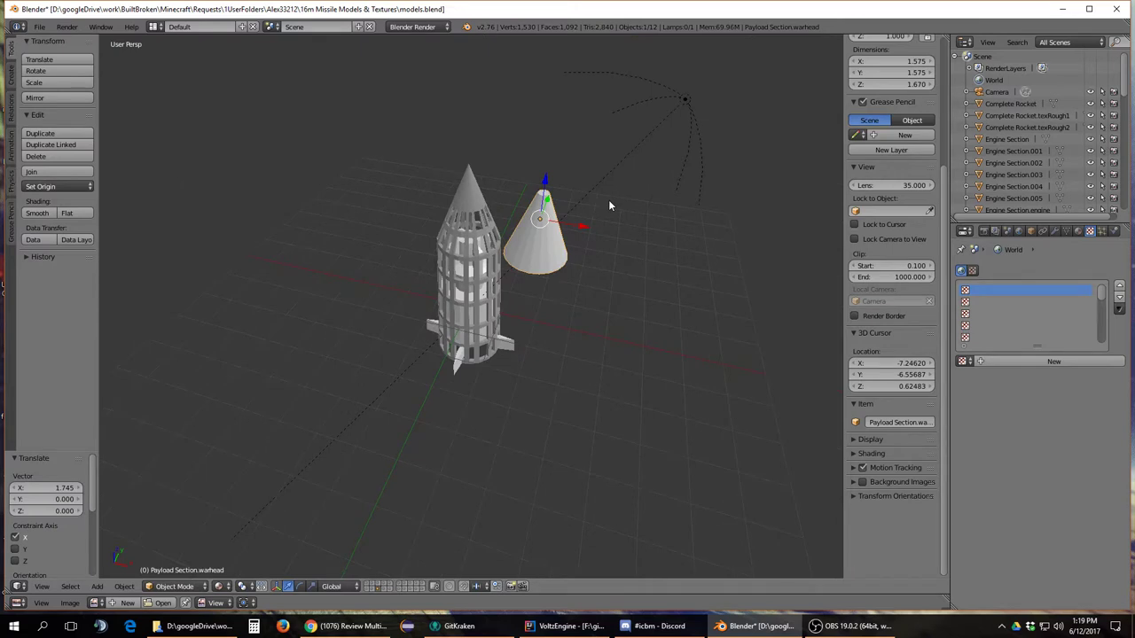
left_click(467, 176)
left_click(468, 176)
right_click(468, 178)
- Pull the Payload Section.s8 tip cone -1.552 along X, inspect it, then undo the move
left_click_drag(508, 213, 446, 213)
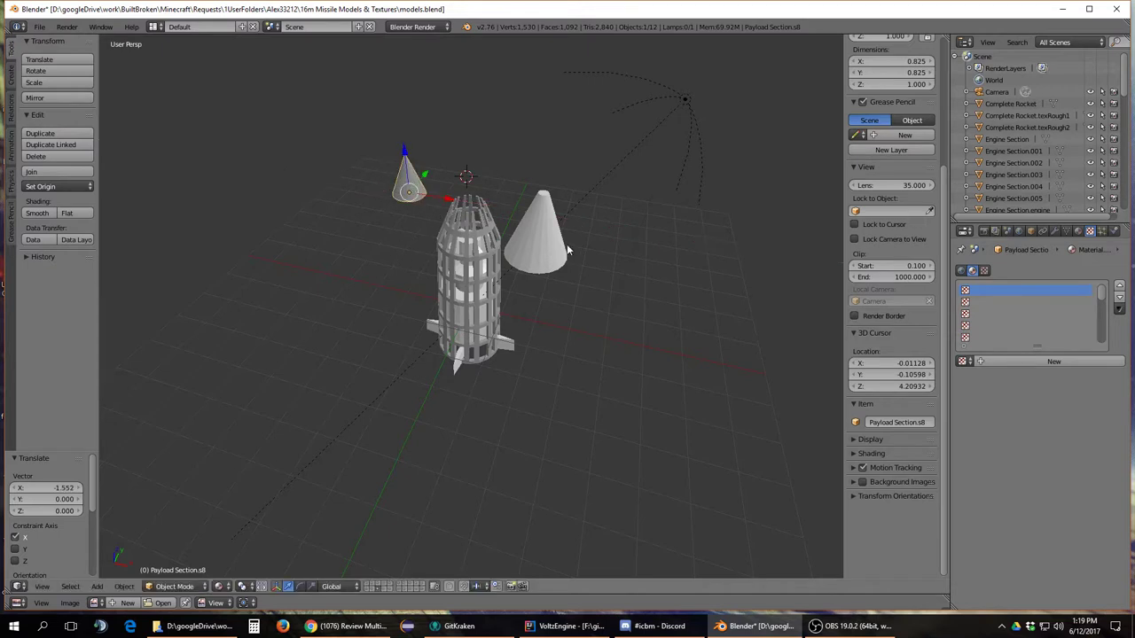
middle_click_drag(531, 321, 517, 220)
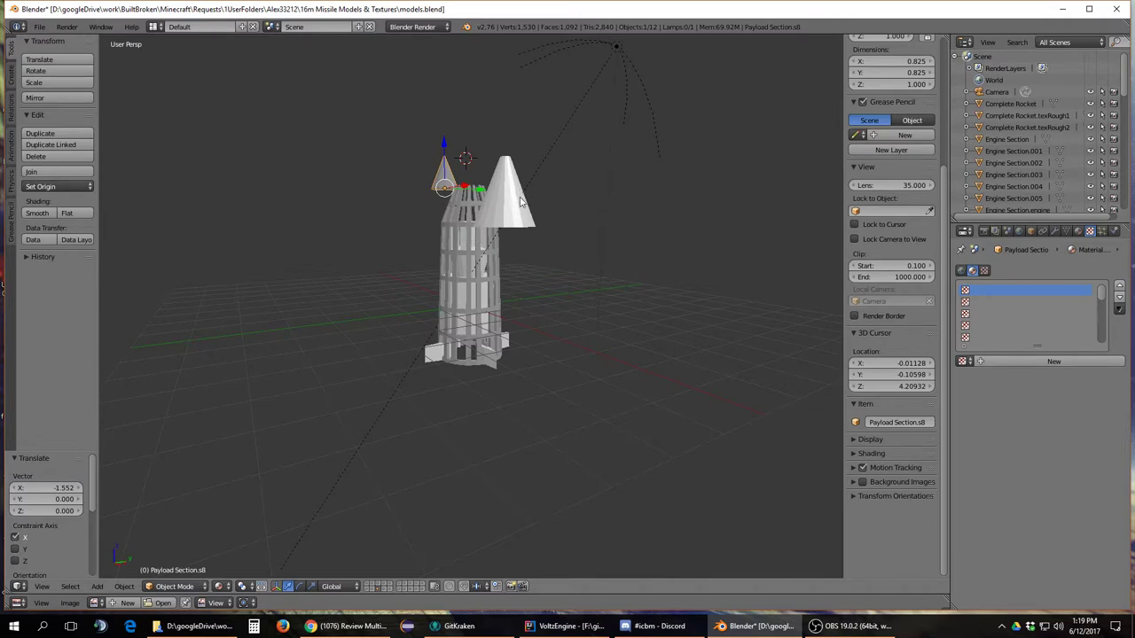
middle_click_drag(365, 177, 410, 343)
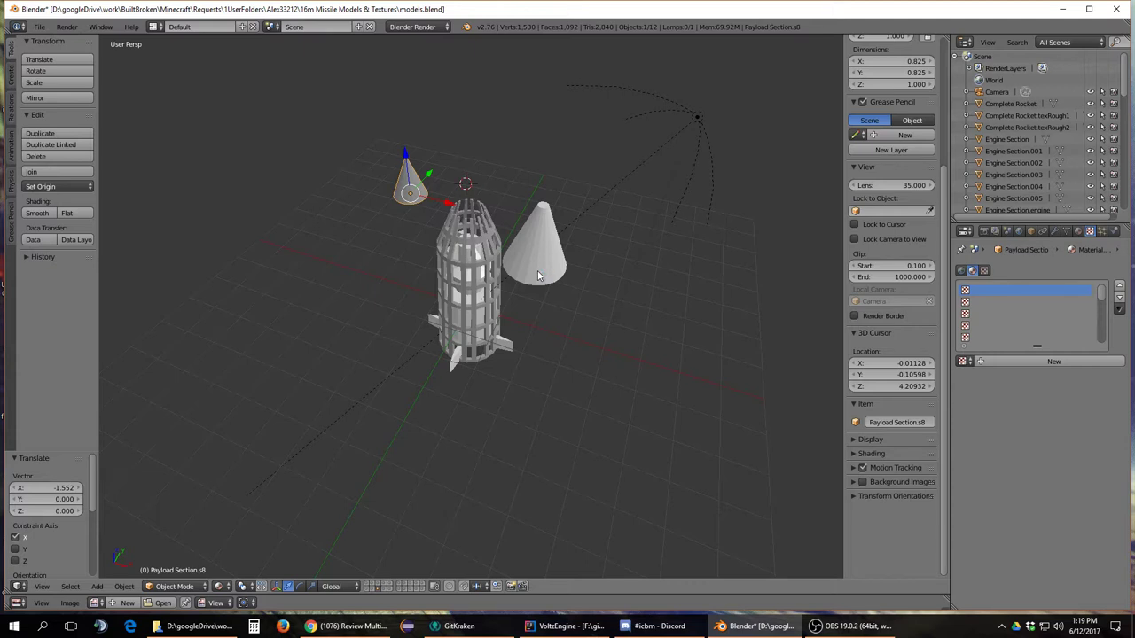
middle_click_drag(537, 276, 520, 326)
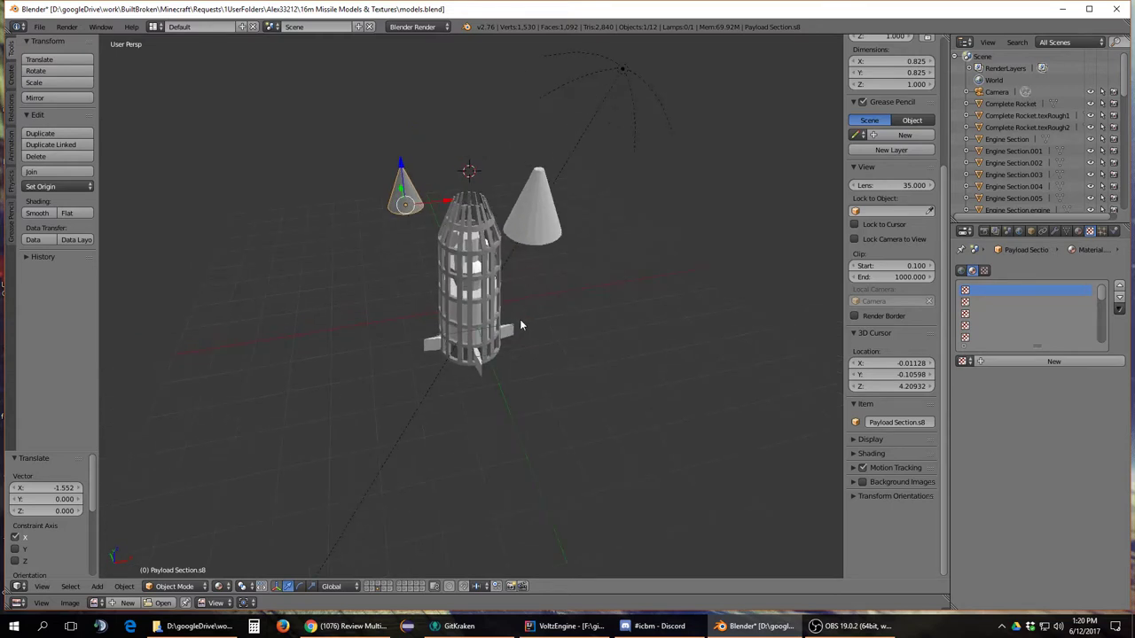
middle_click_drag(368, 323, 701, 312)
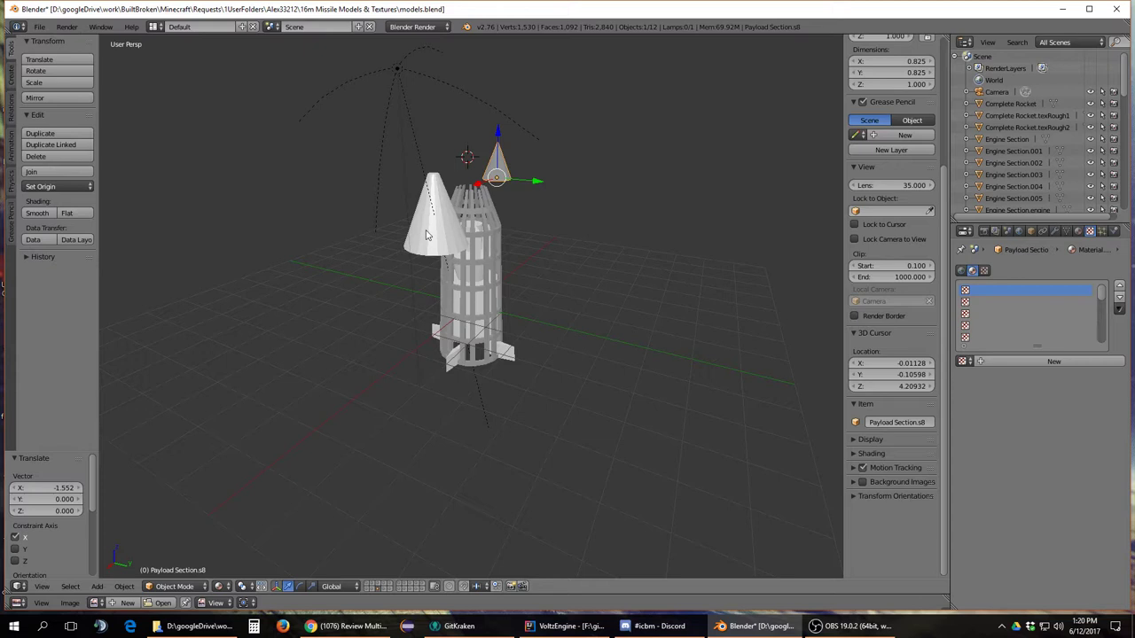
middle_click_drag(578, 242, 560, 304)
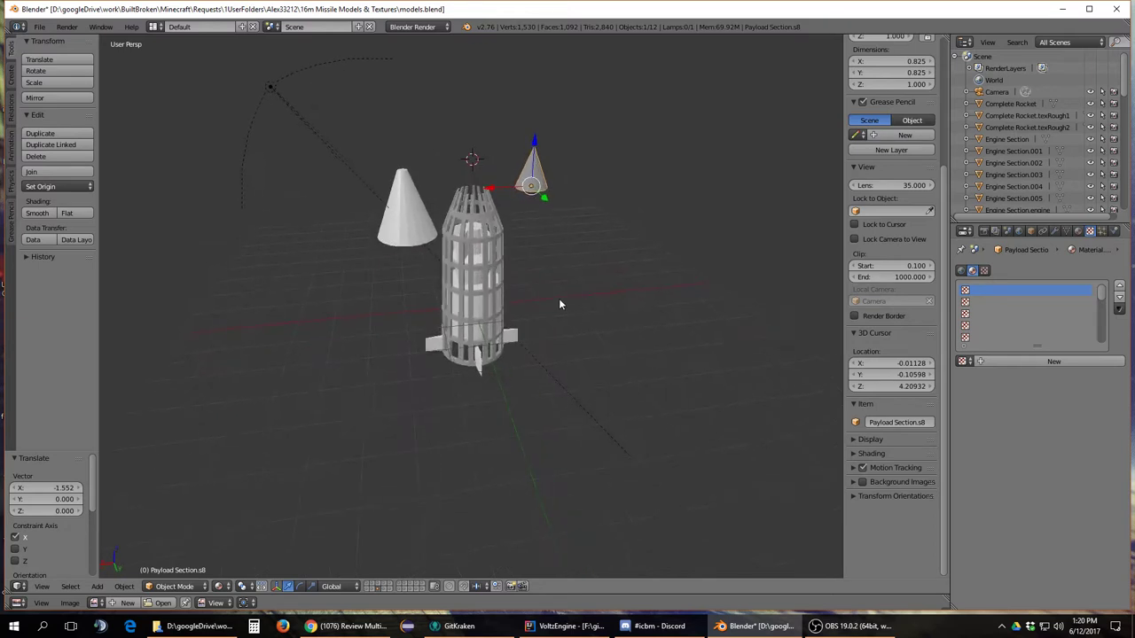
key("ctrl+z")
key("ctrl+z")
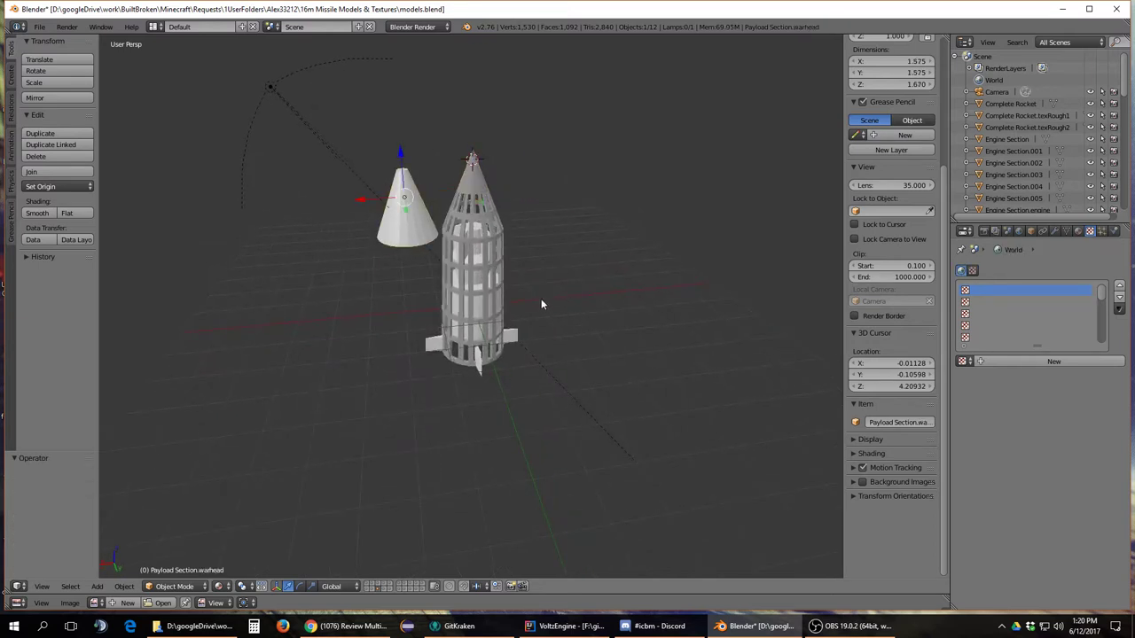
key("ctrl+shift+z")
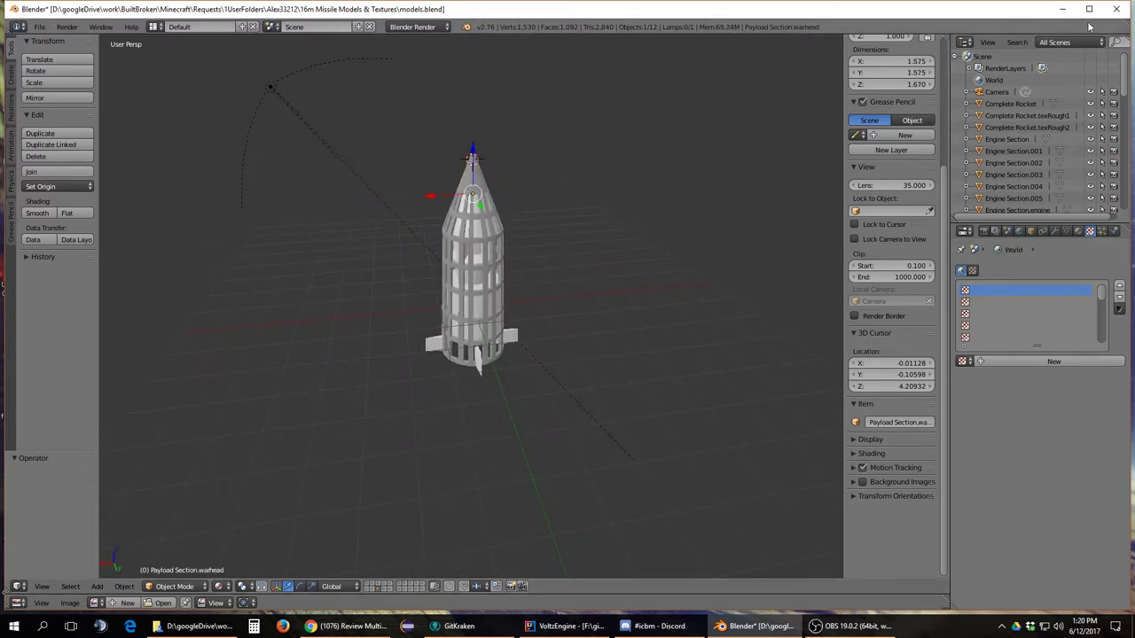
left_click(1119, 9)
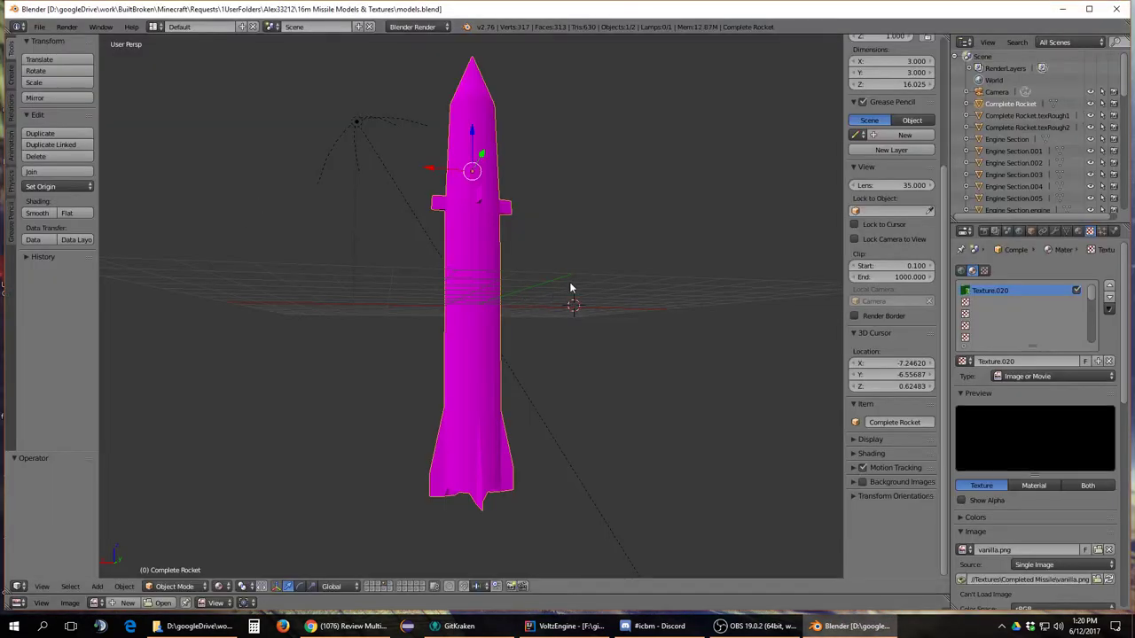
middle_click_drag(570, 288, 576, 240)
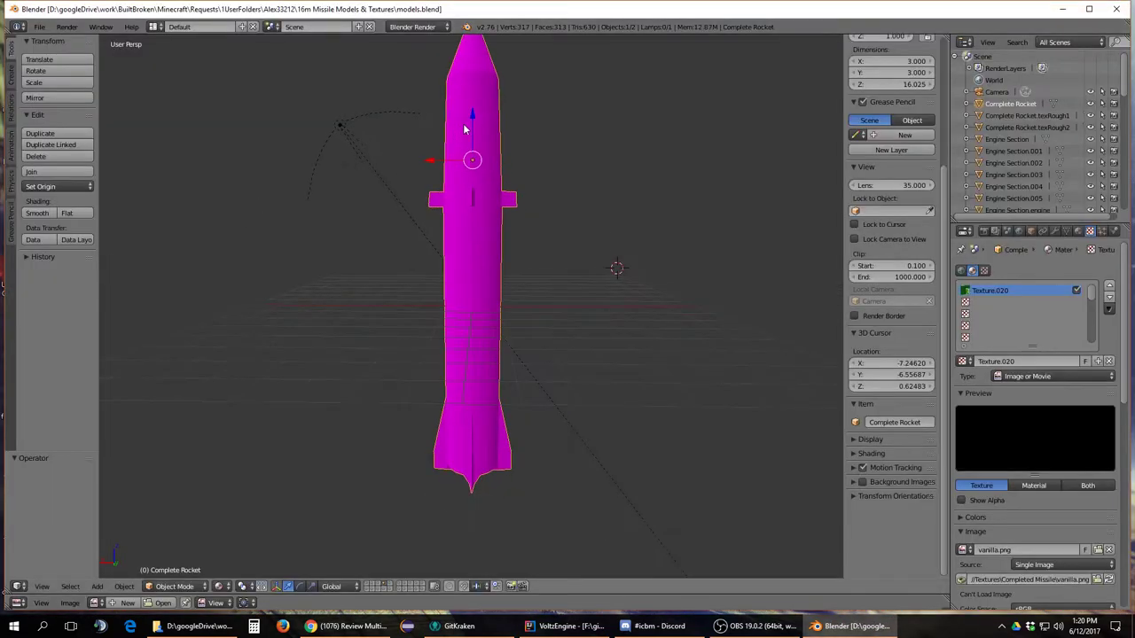
left_click_drag(434, 160, 438, 167)
key("ctrl+z")
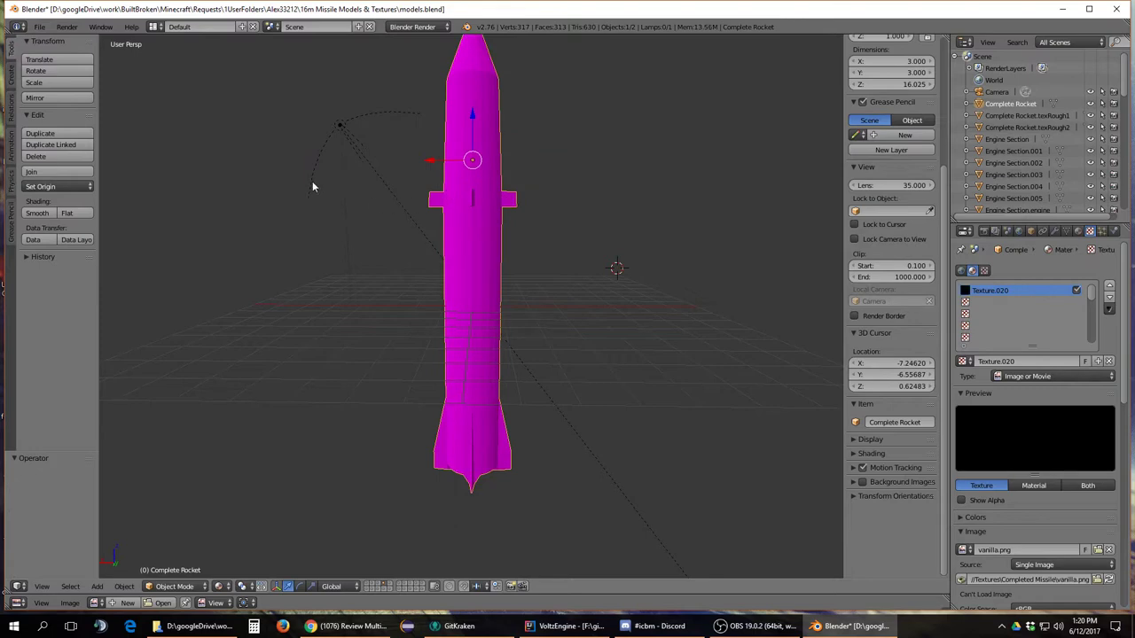
left_click(40, 26)
- Export the selected Complete Rocket alone as models.obj with Selection Only enabled
mouse_move(88, 252)
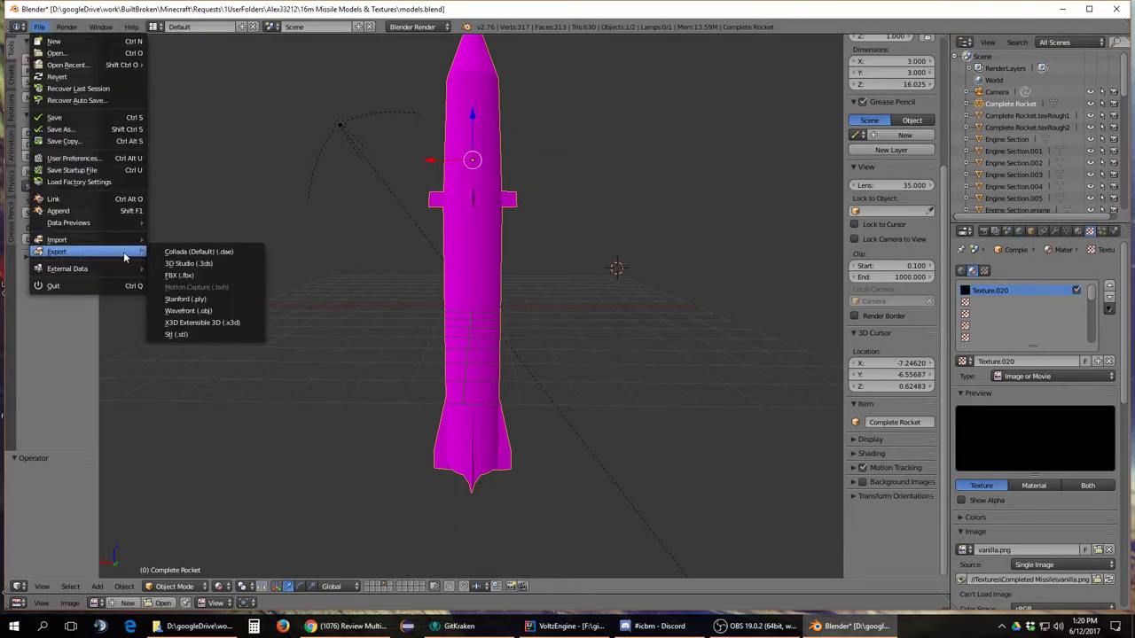
left_click(192, 315)
scroll(104, 441, "down", 4)
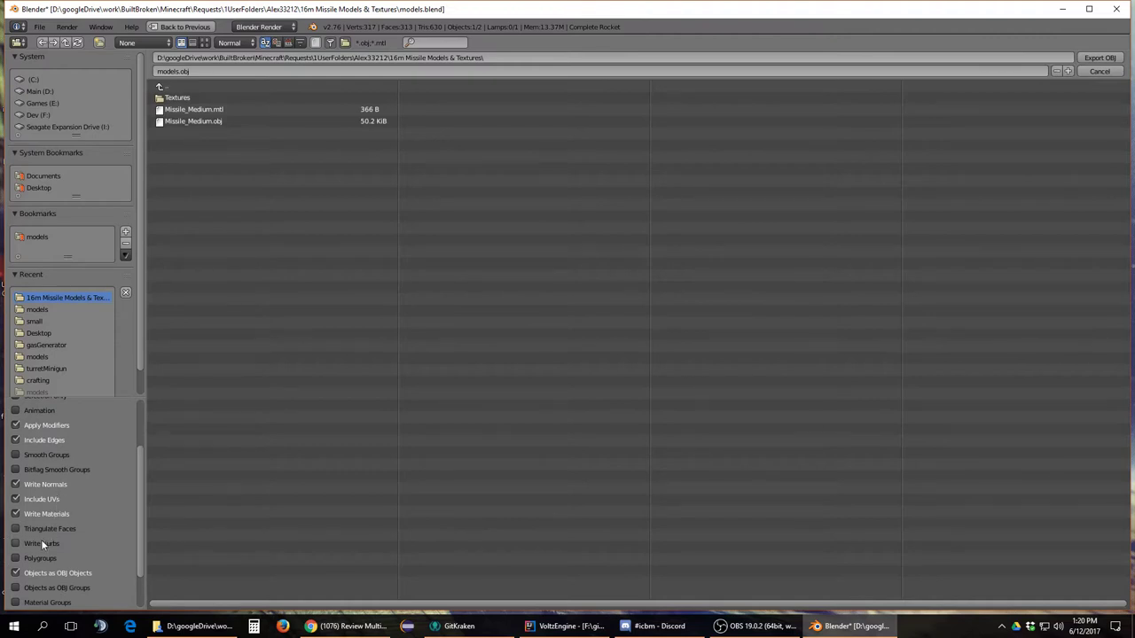
scroll(21, 530, "up", 4)
left_click(16, 468)
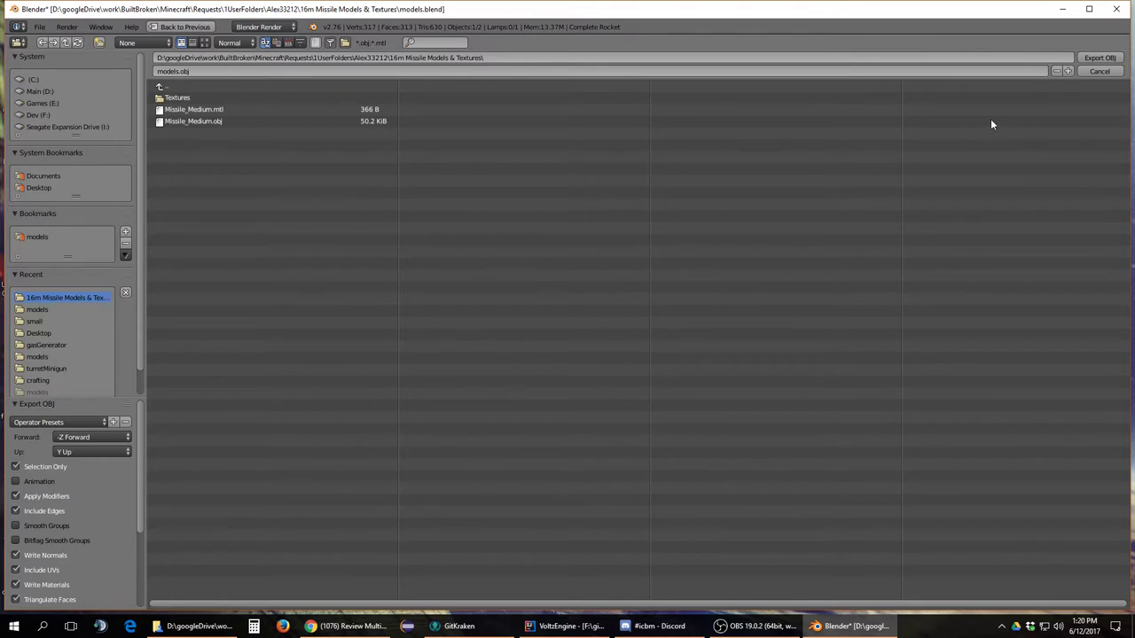
left_click(1097, 59)
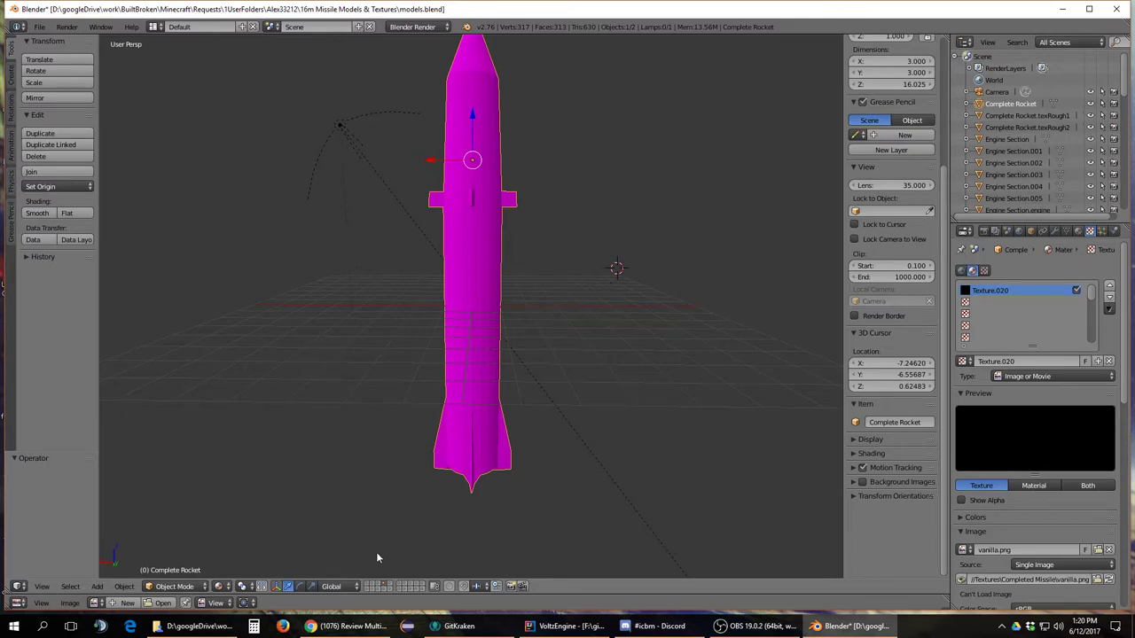
left_click(367, 584)
- Browse the textured tube, complete rocket and caged tube layers, then quit Blender without saving
middle_click_drag(404, 355, 413, 310)
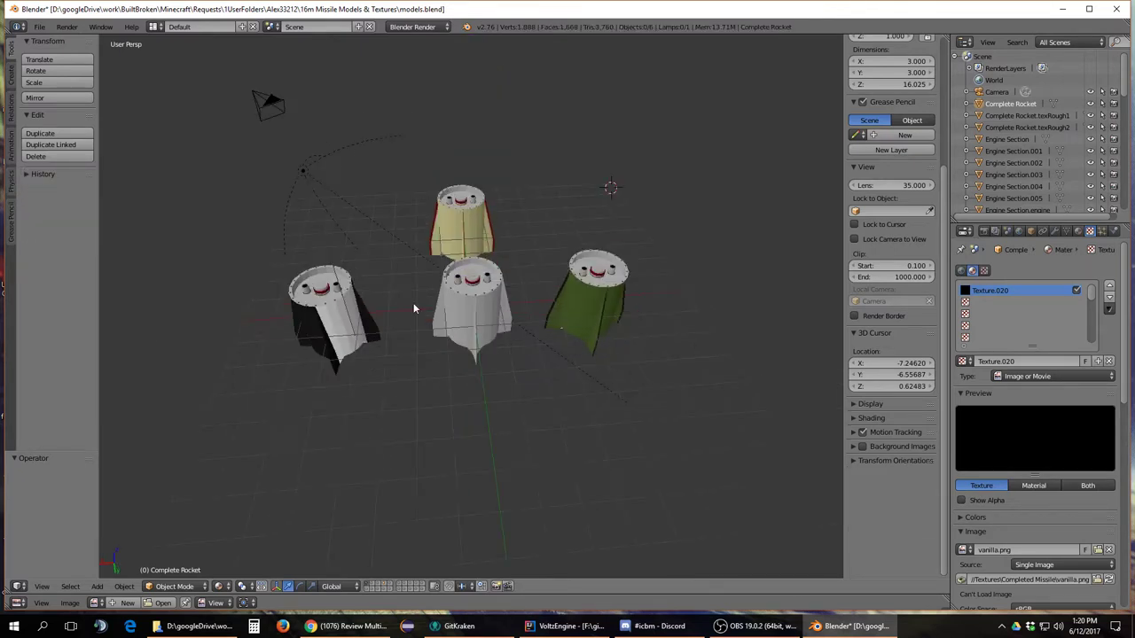
left_click(374, 589)
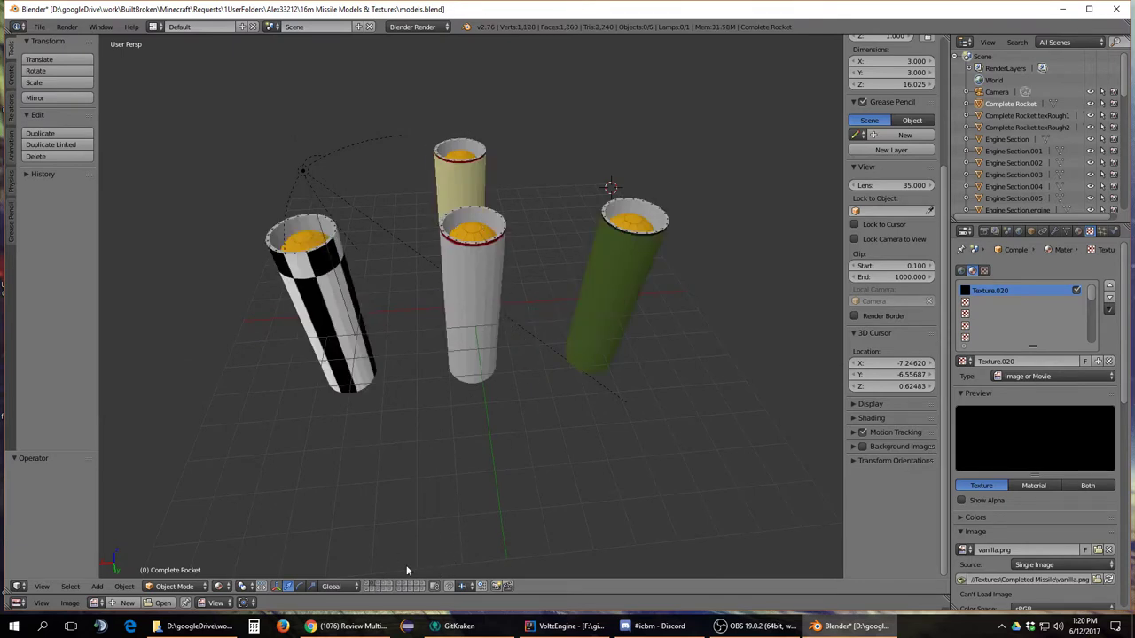
left_click(378, 582)
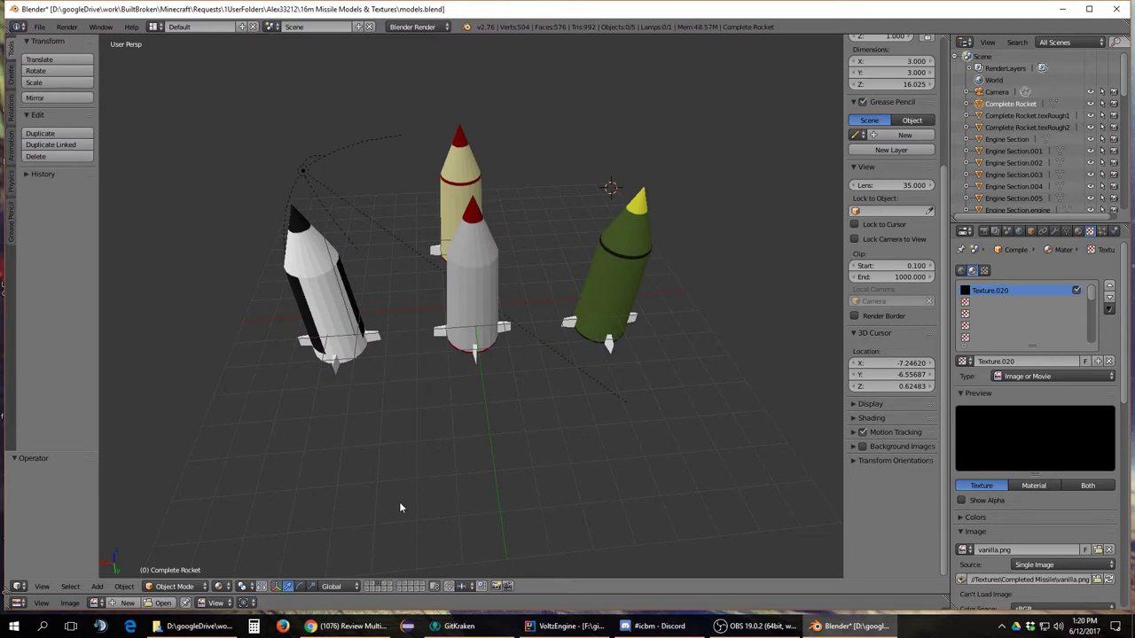
left_click(372, 589)
left_click(375, 589)
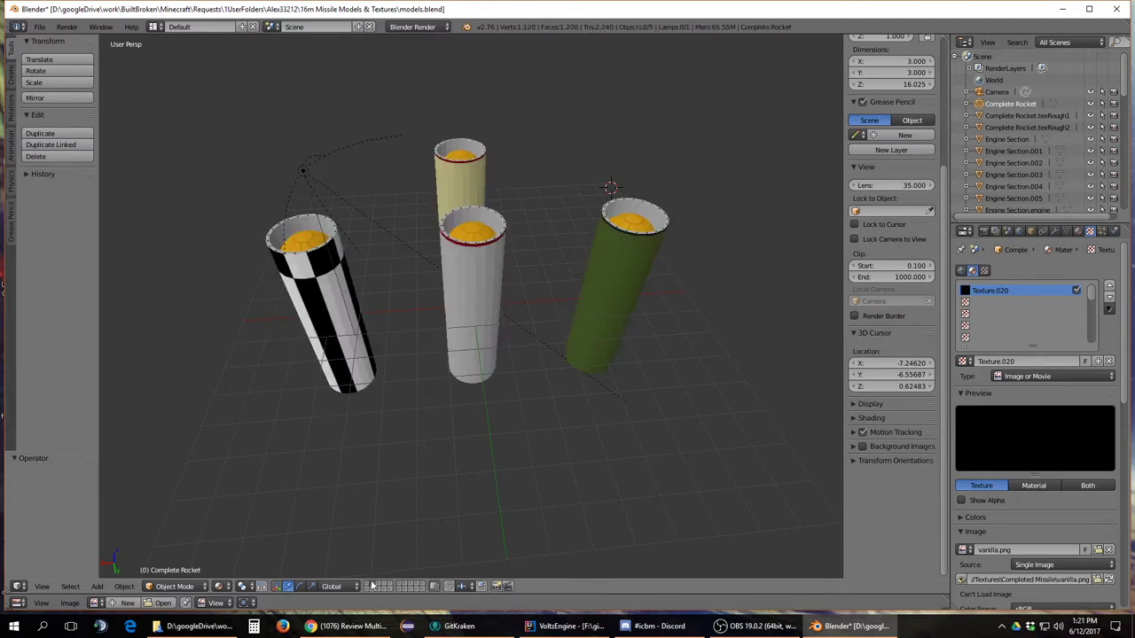
left_click(383, 587)
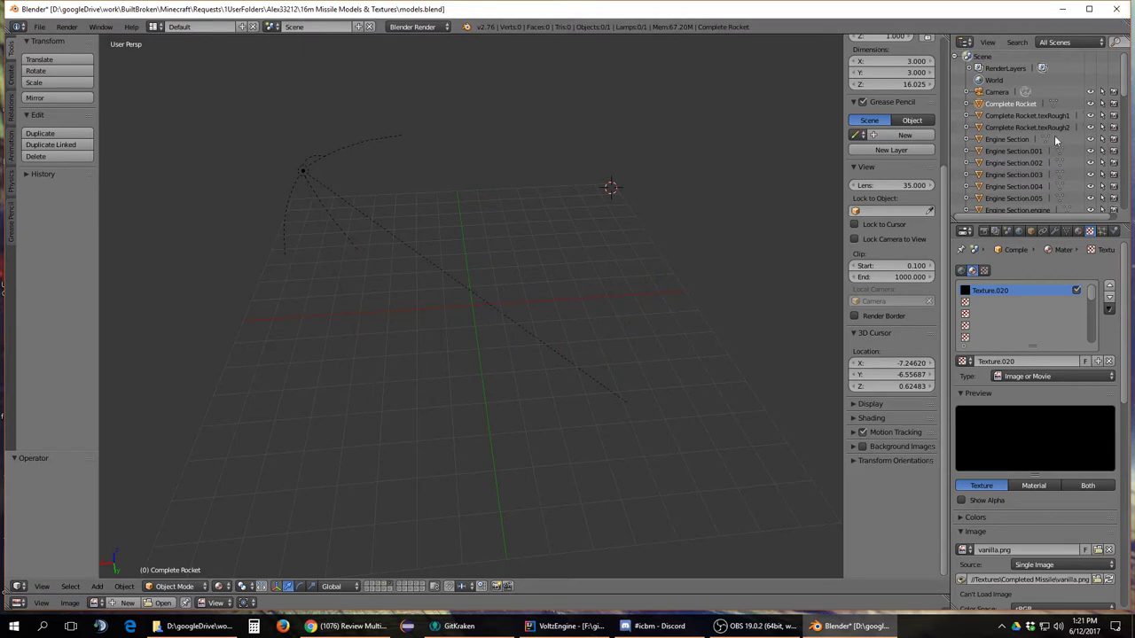
scroll(1057, 140, "down", 2)
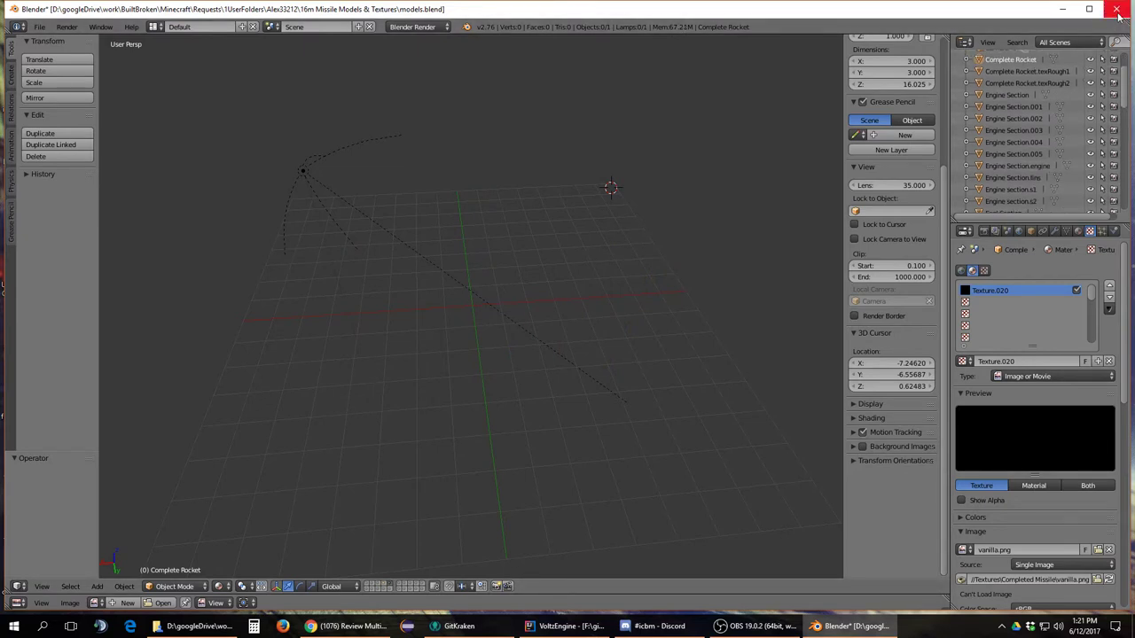
left_click(1117, 9)
left_click(563, 358)
- Copy the Missile_Medium name and delete the old Missile_Medium.mtl and .obj files
left_click(541, 435)
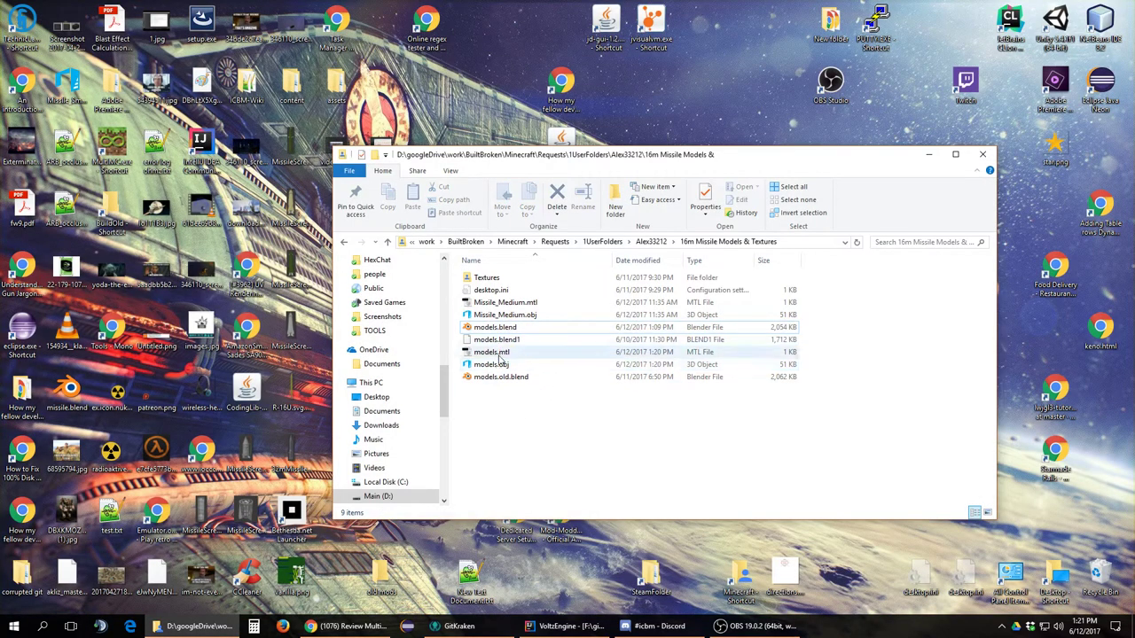
right_click(518, 303)
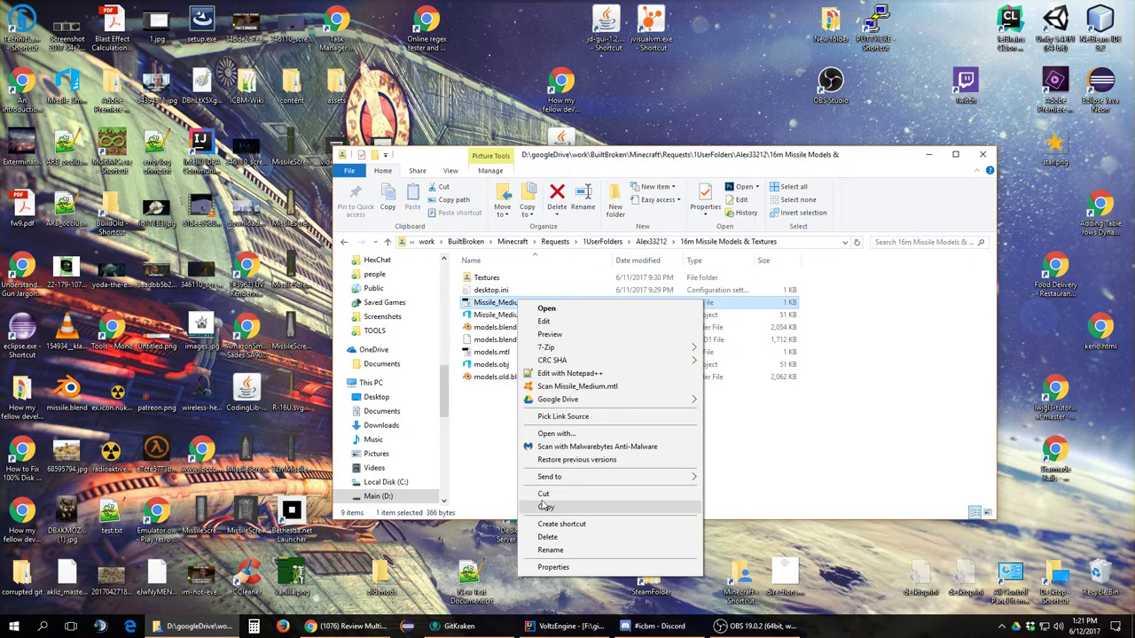
left_click(547, 550)
key("Return")
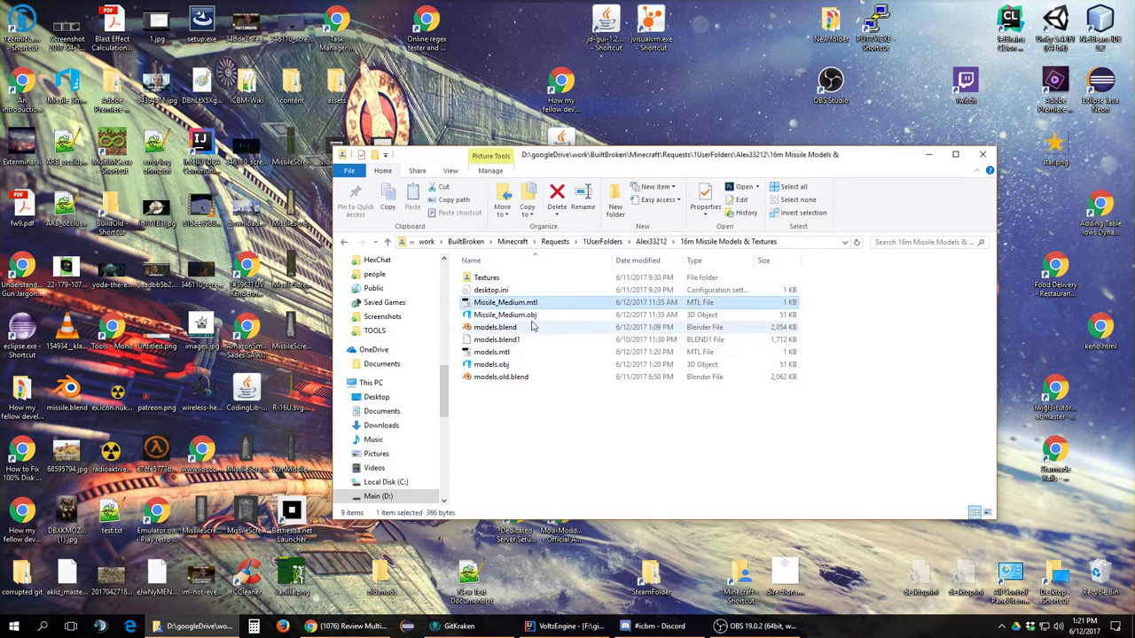
left_click(527, 315, "shift")
key("Delete")
- Rename models.mtl and models.obj to Missile_Medium.mtl and Missile_Medium.obj
left_click(487, 329)
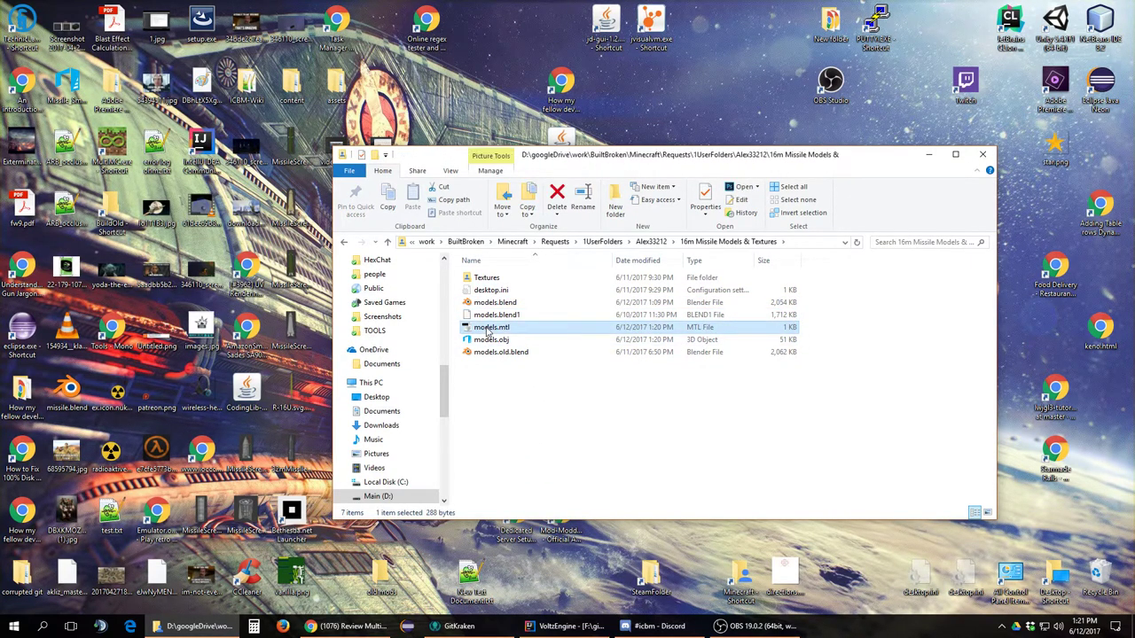
right_click(487, 331)
left_click(519, 578)
key("ctrl+v")
key("Return")
left_click(493, 340)
right_click(495, 343)
left_click(526, 578)
key("ctrl+v")
key("Return")
- Select both Missile_Medium files, dismiss the Google Drive warning, and copy them
left_click(523, 303, "ctrl")
left_click_drag(528, 314, 457, 523)
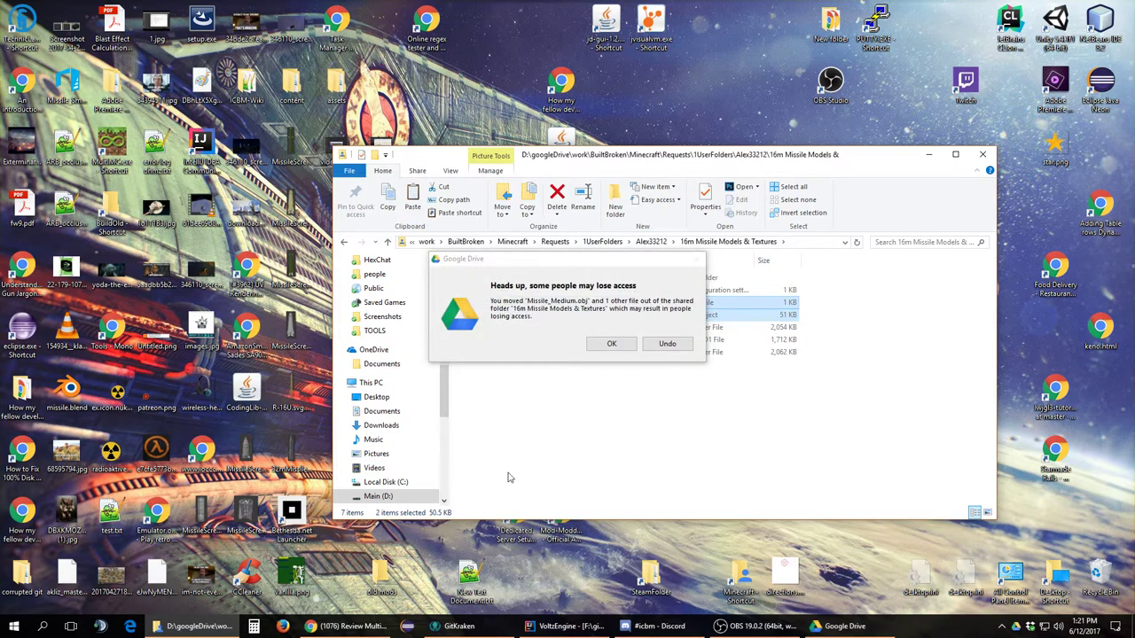
left_click(620, 346)
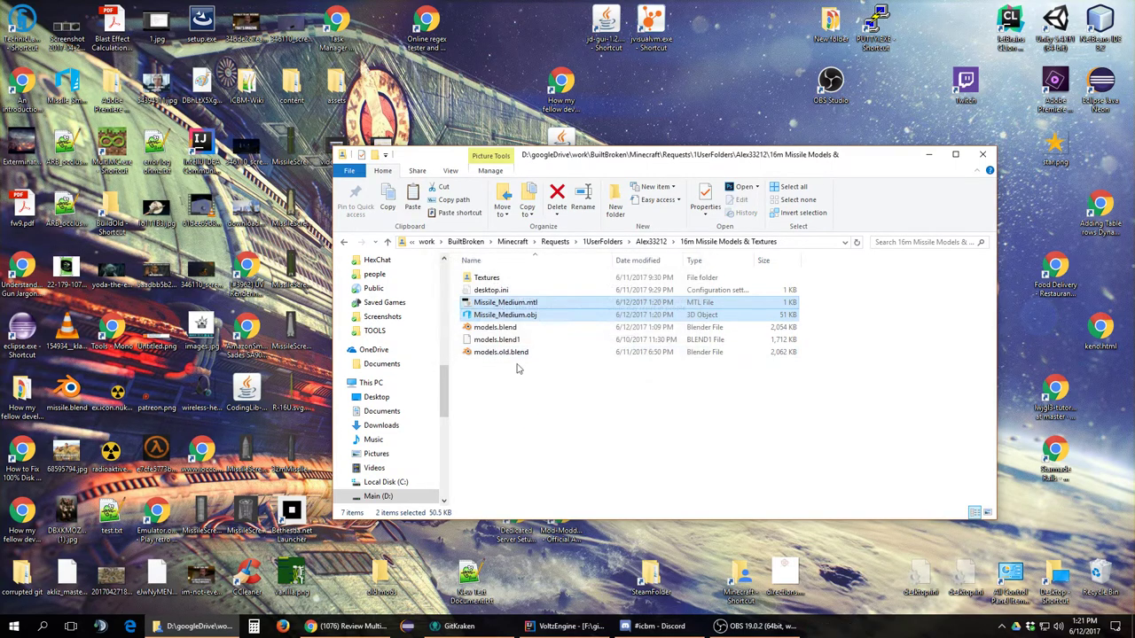
right_click(499, 312)
left_click(528, 439)
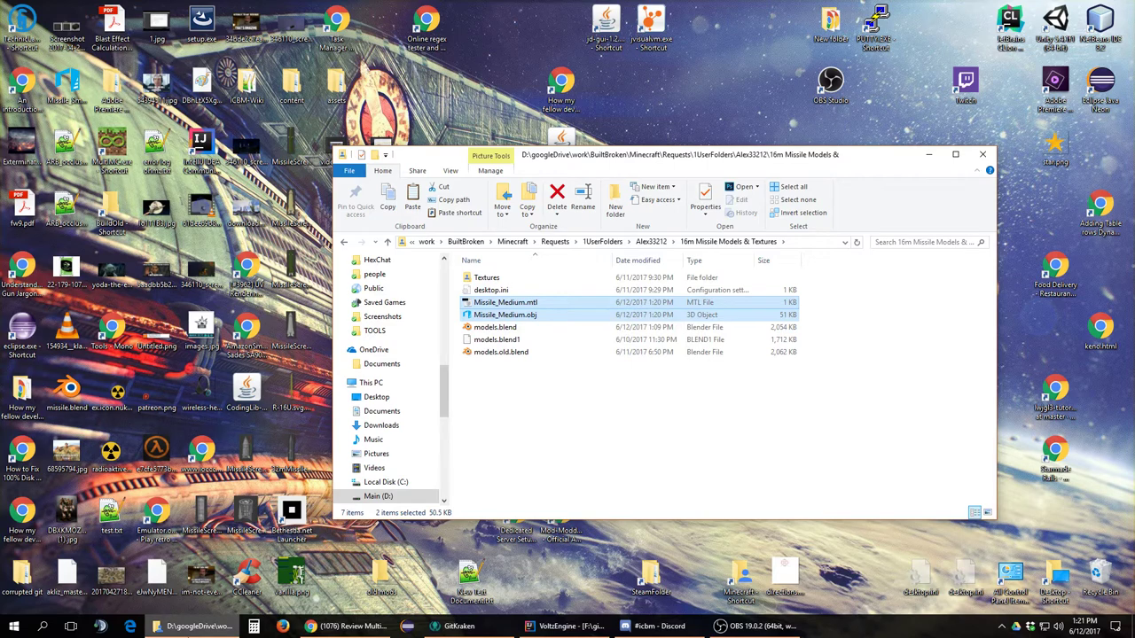
- Go through VoltzEngine up to F:\github\1.7 and open the ICBM folder
left_click_drag(444, 394, 454, 296)
scroll(390, 319, "up", 2)
scroll(369, 372, "down", 4)
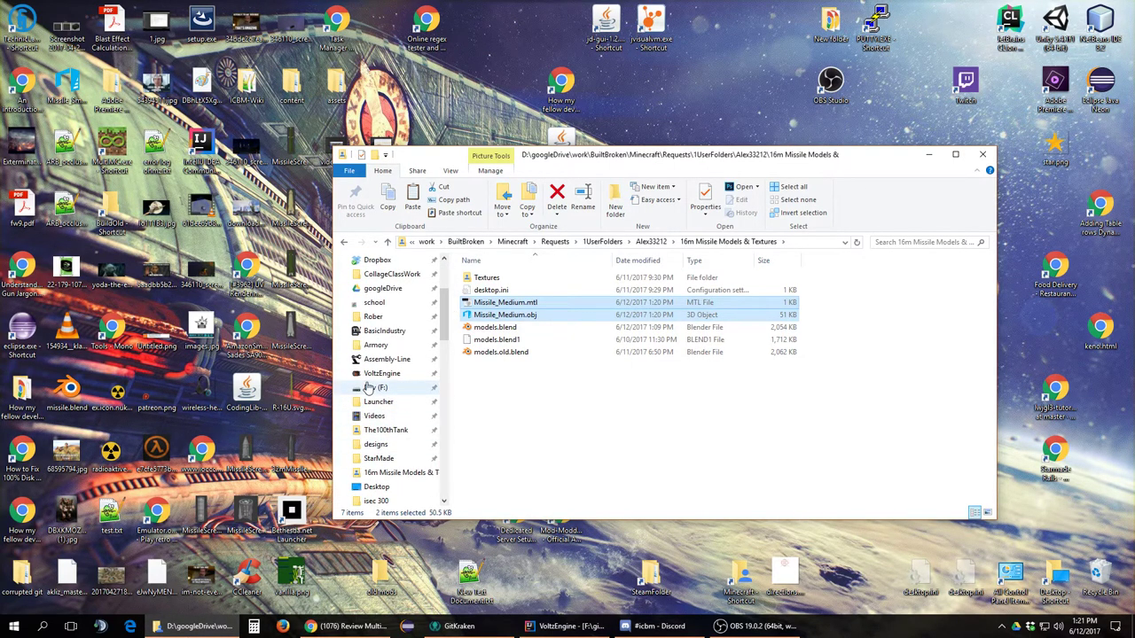
left_click(372, 375)
left_click(534, 243)
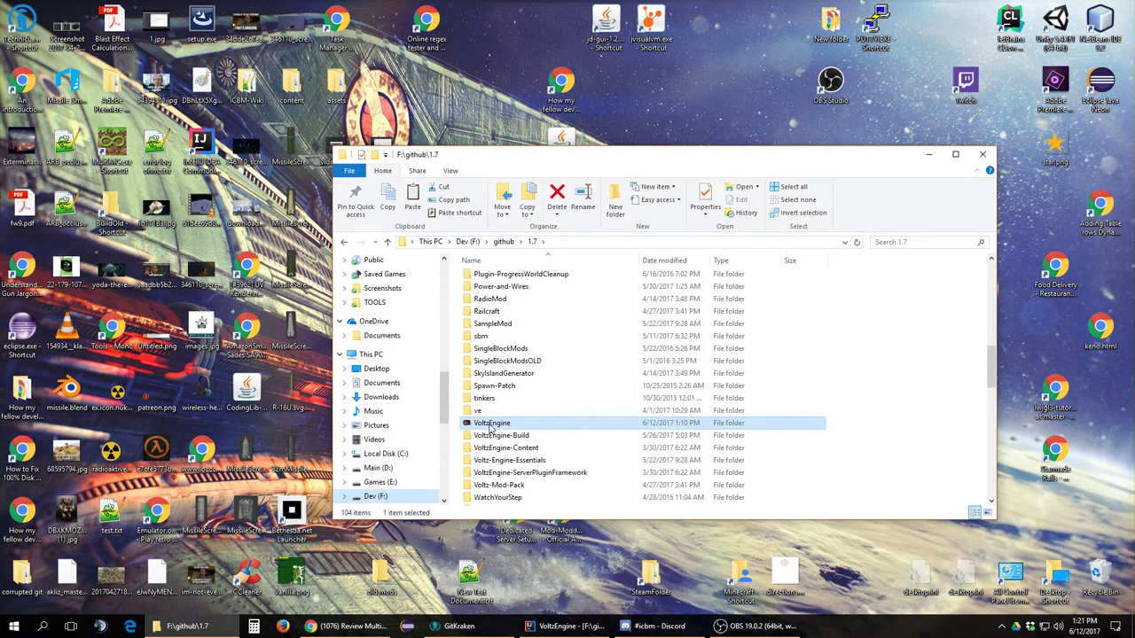
left_click(494, 427)
scroll(486, 425, "down", 4)
scroll(486, 417, "up", 20)
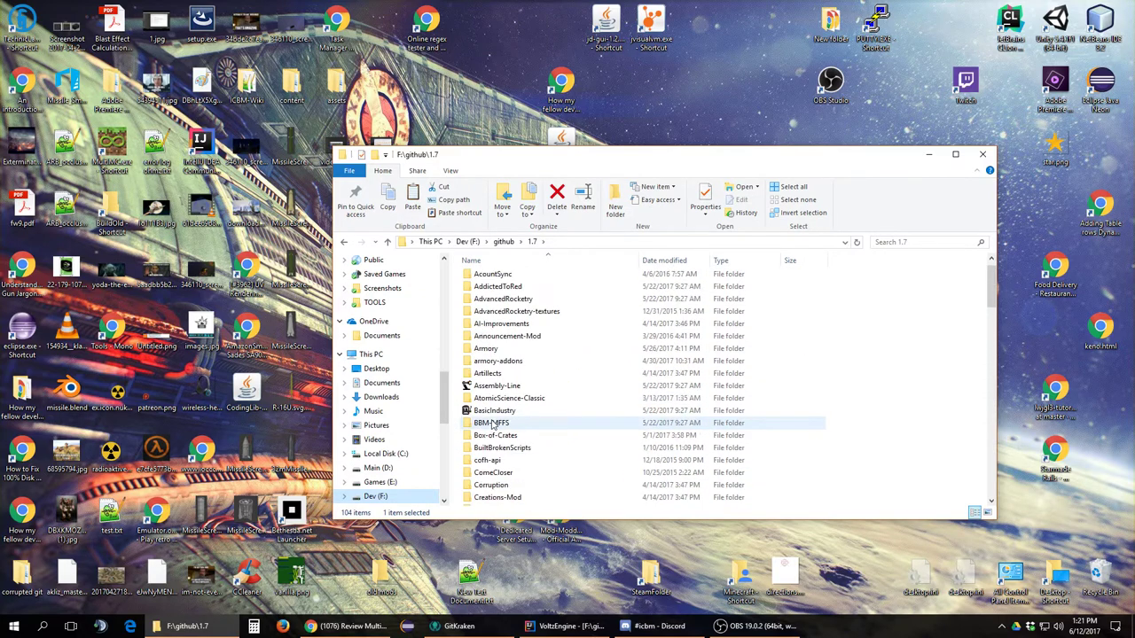
scroll(486, 406, "down", 3)
double_click(488, 413)
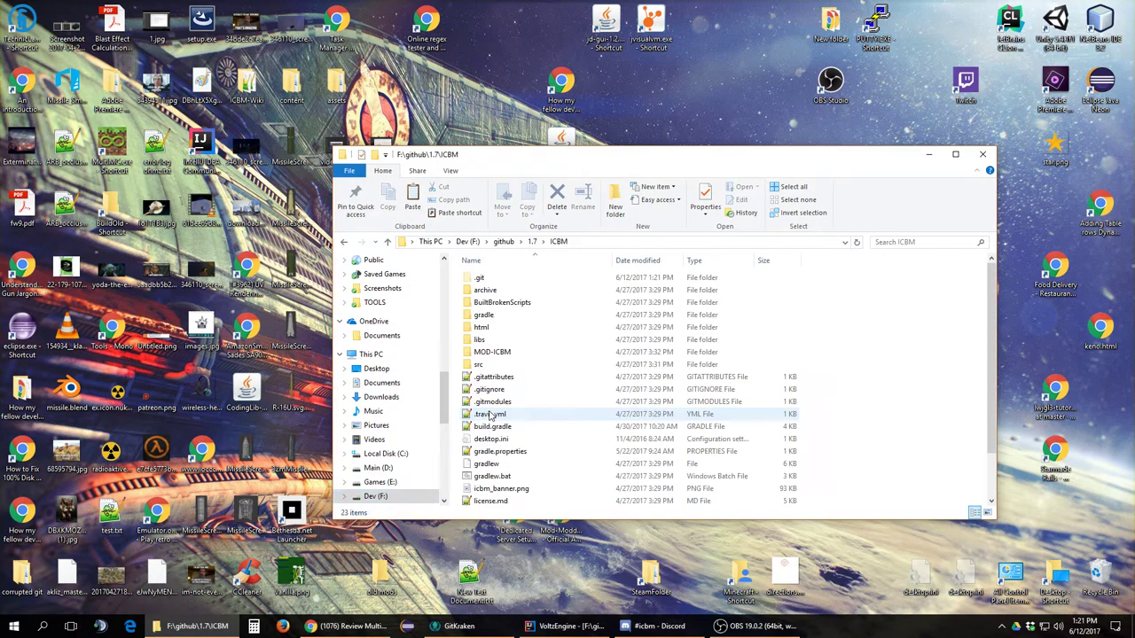